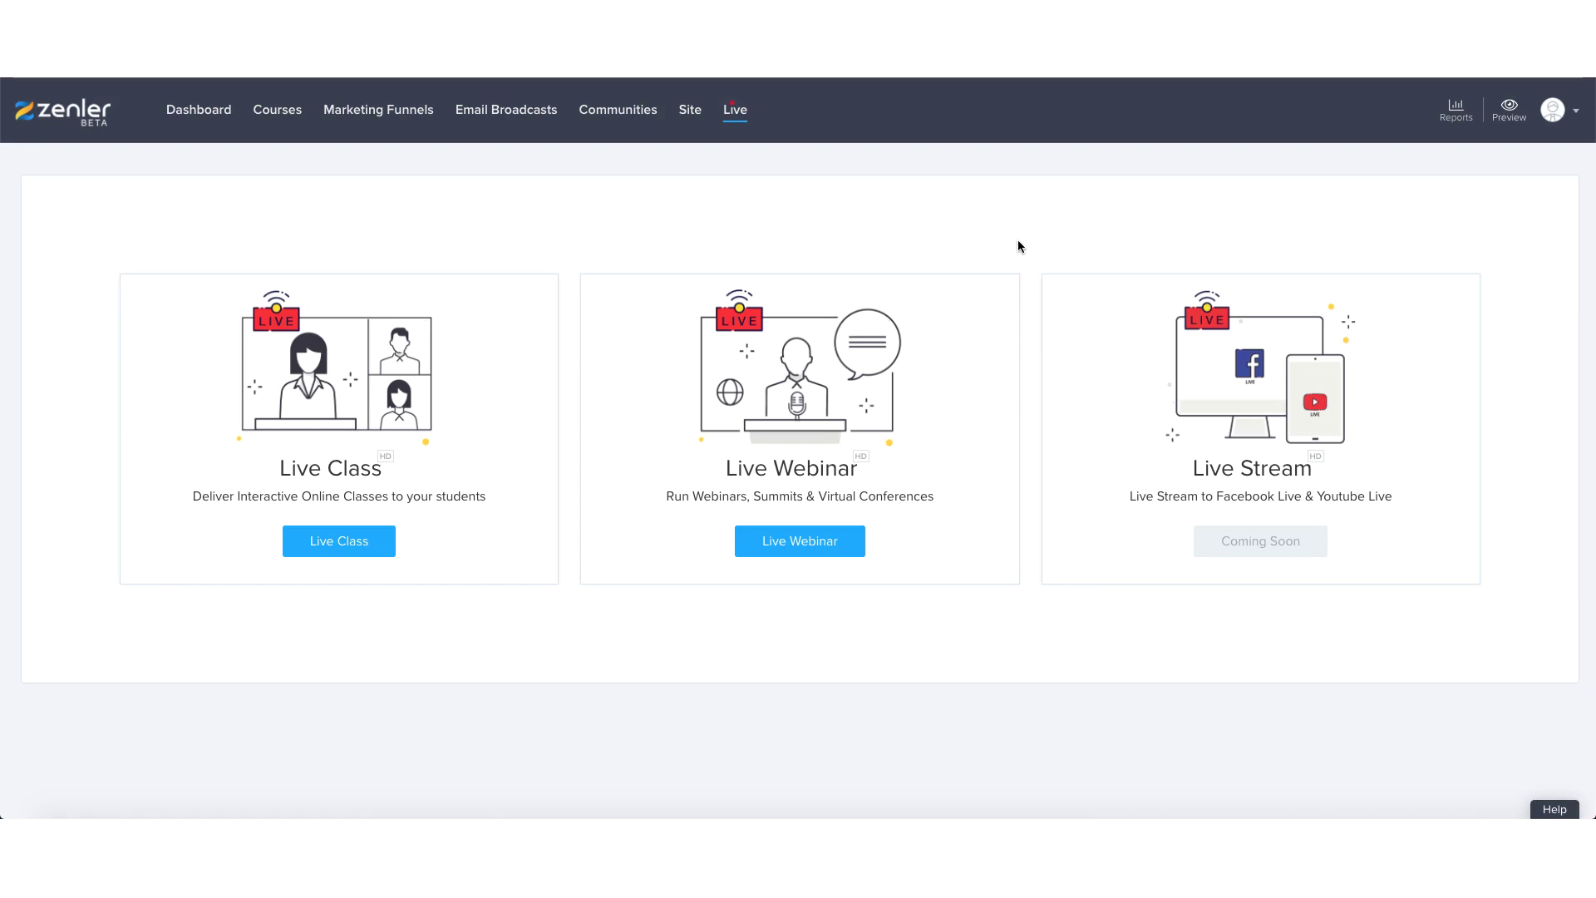
Open Site Settings to check that the site time zone is Europe/London.
click(686, 113)
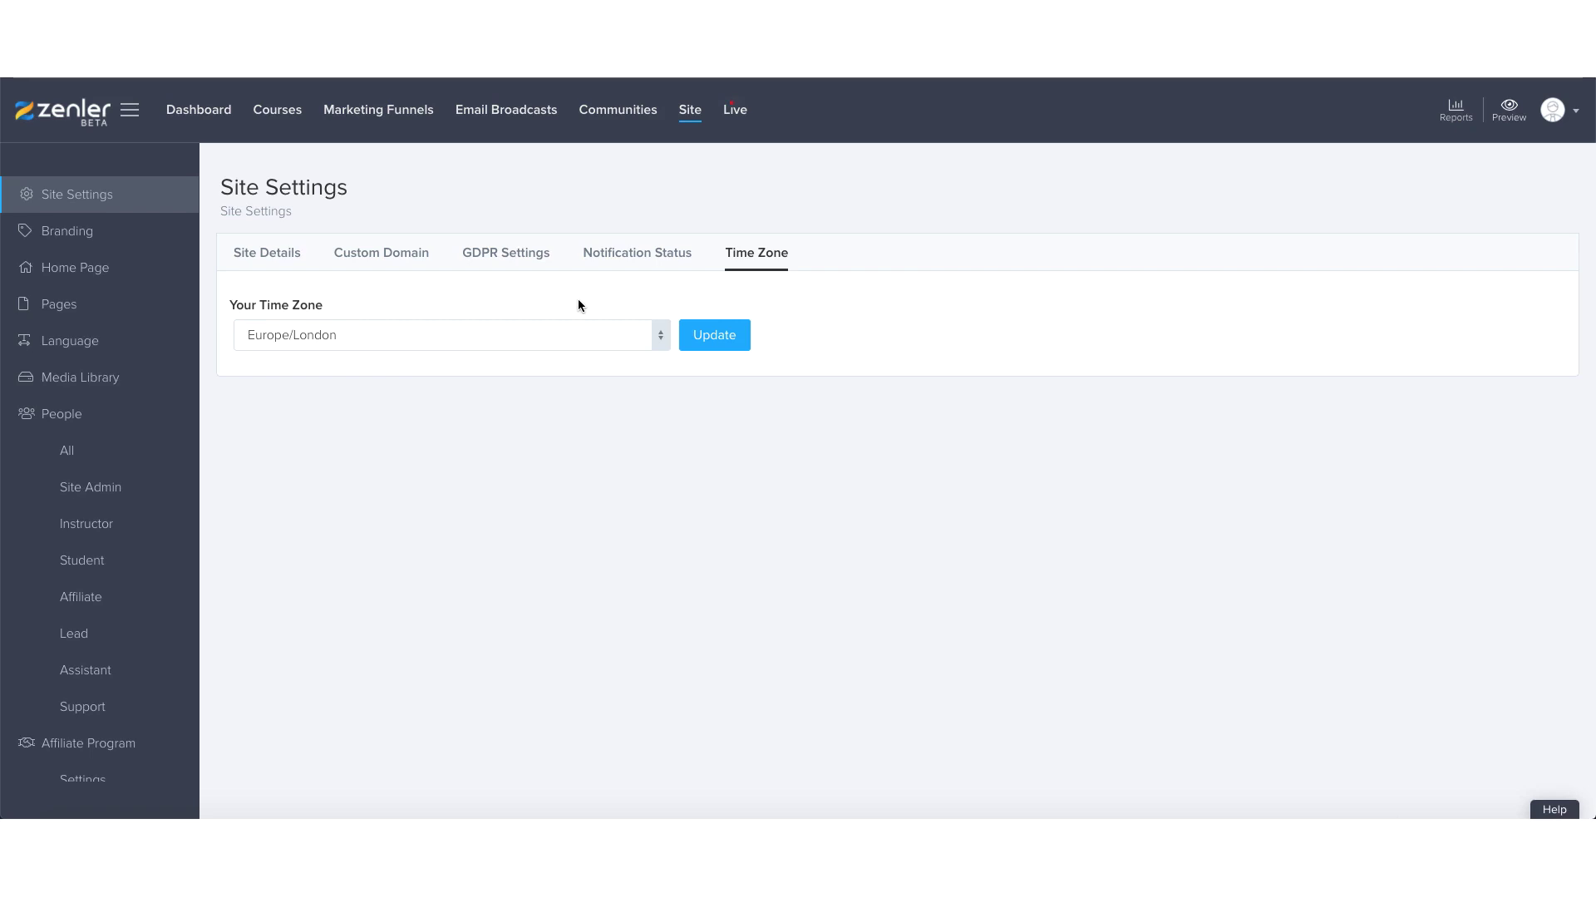
Go to Live Class and start a new class to reach the blank creation form.
click(735, 109)
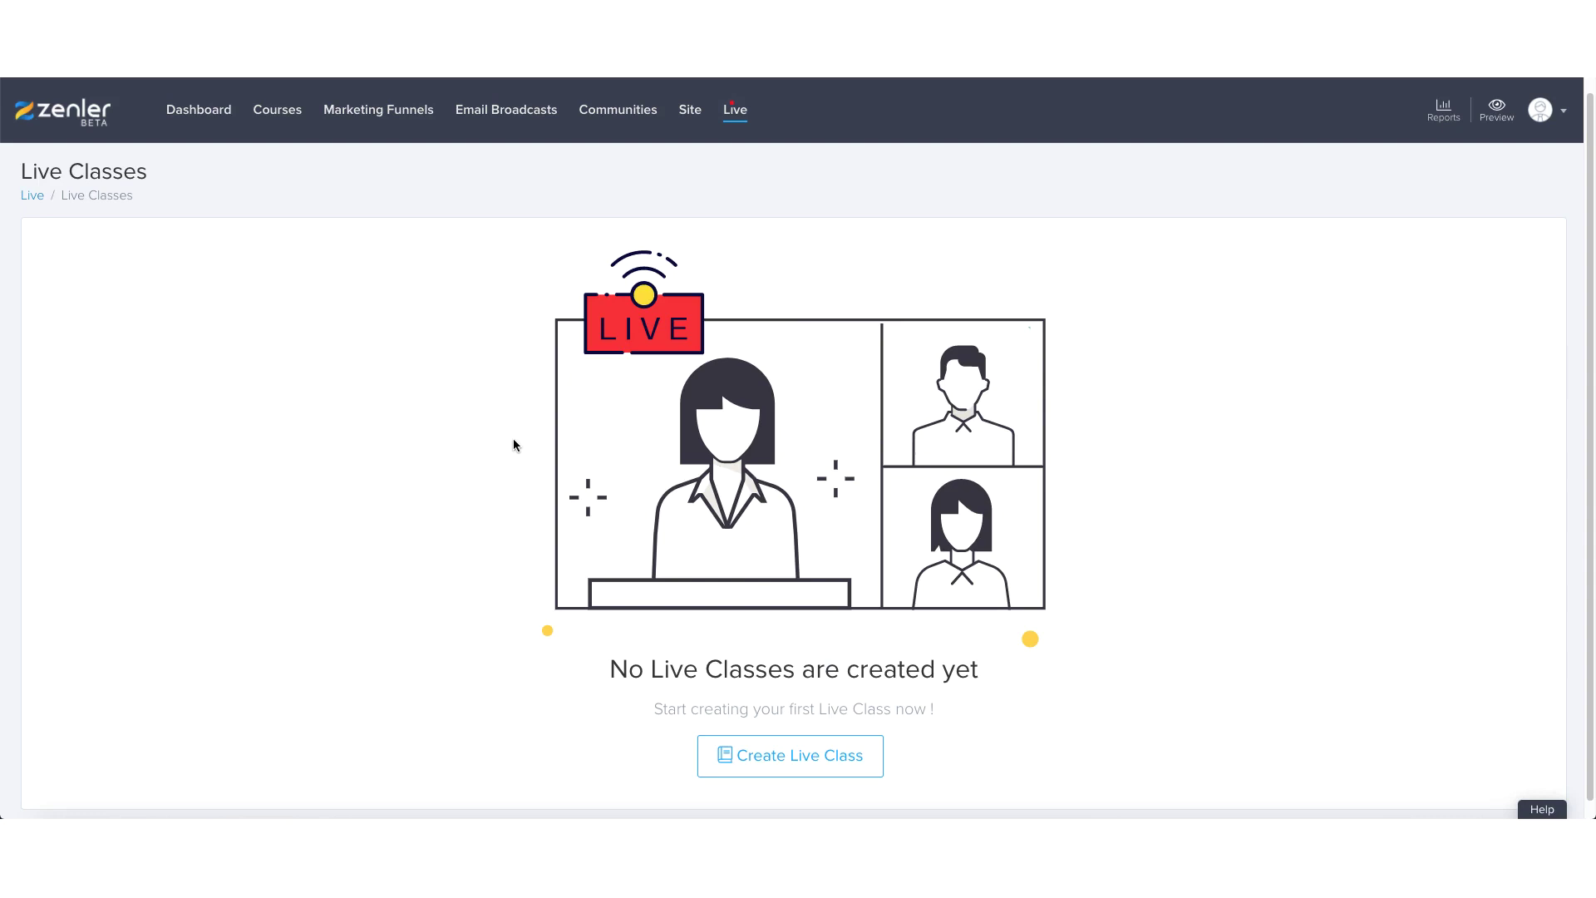
click(769, 758)
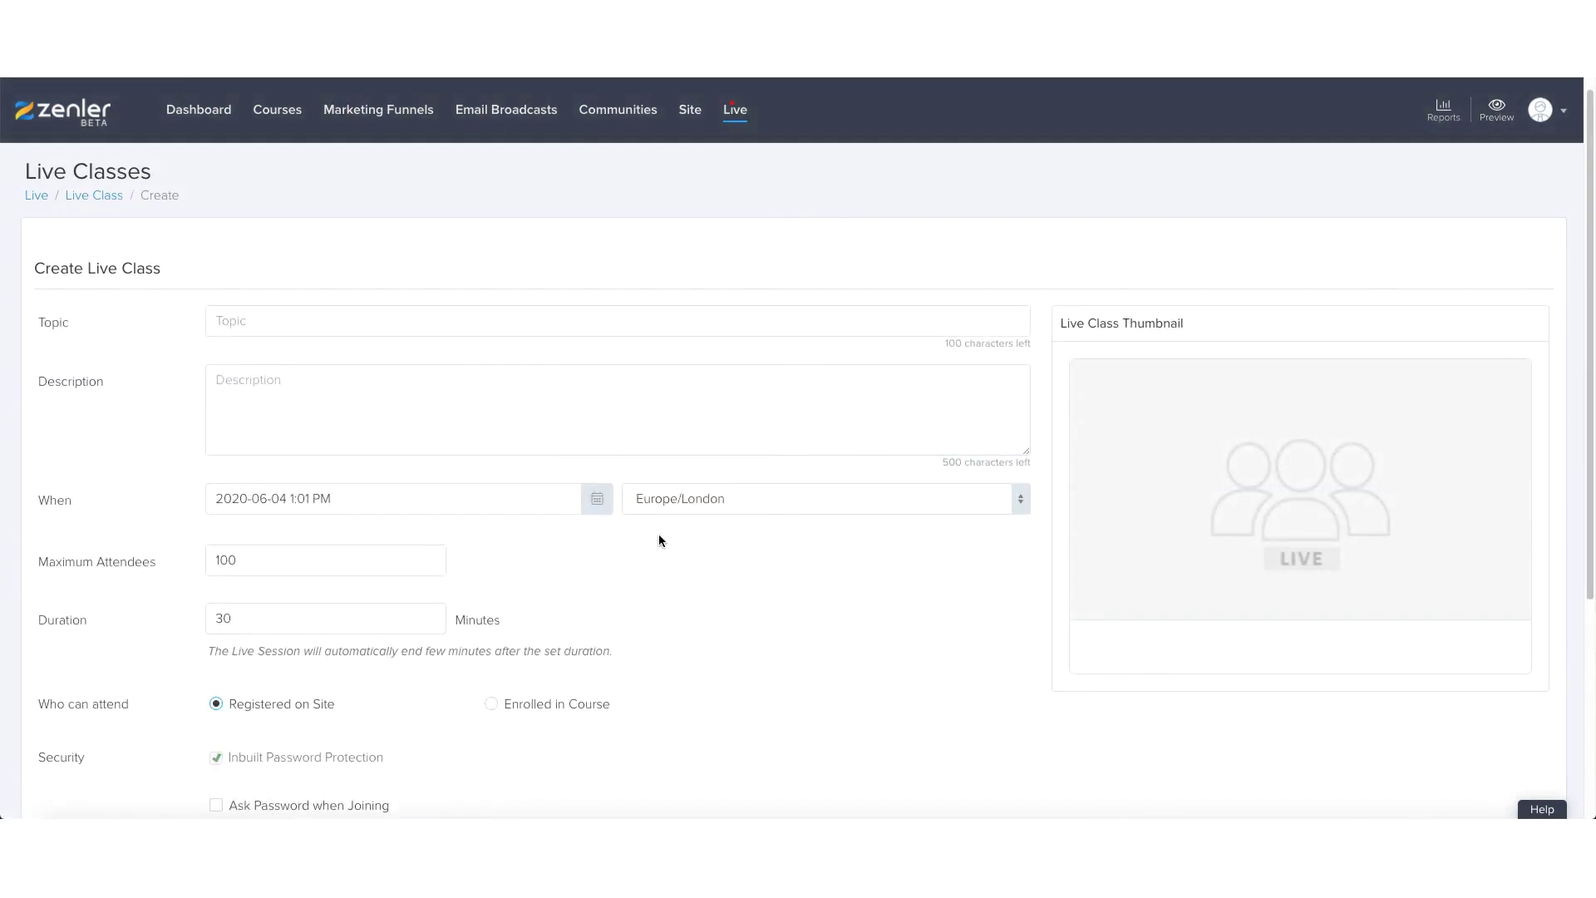
scroll(675, 565, down, 1)
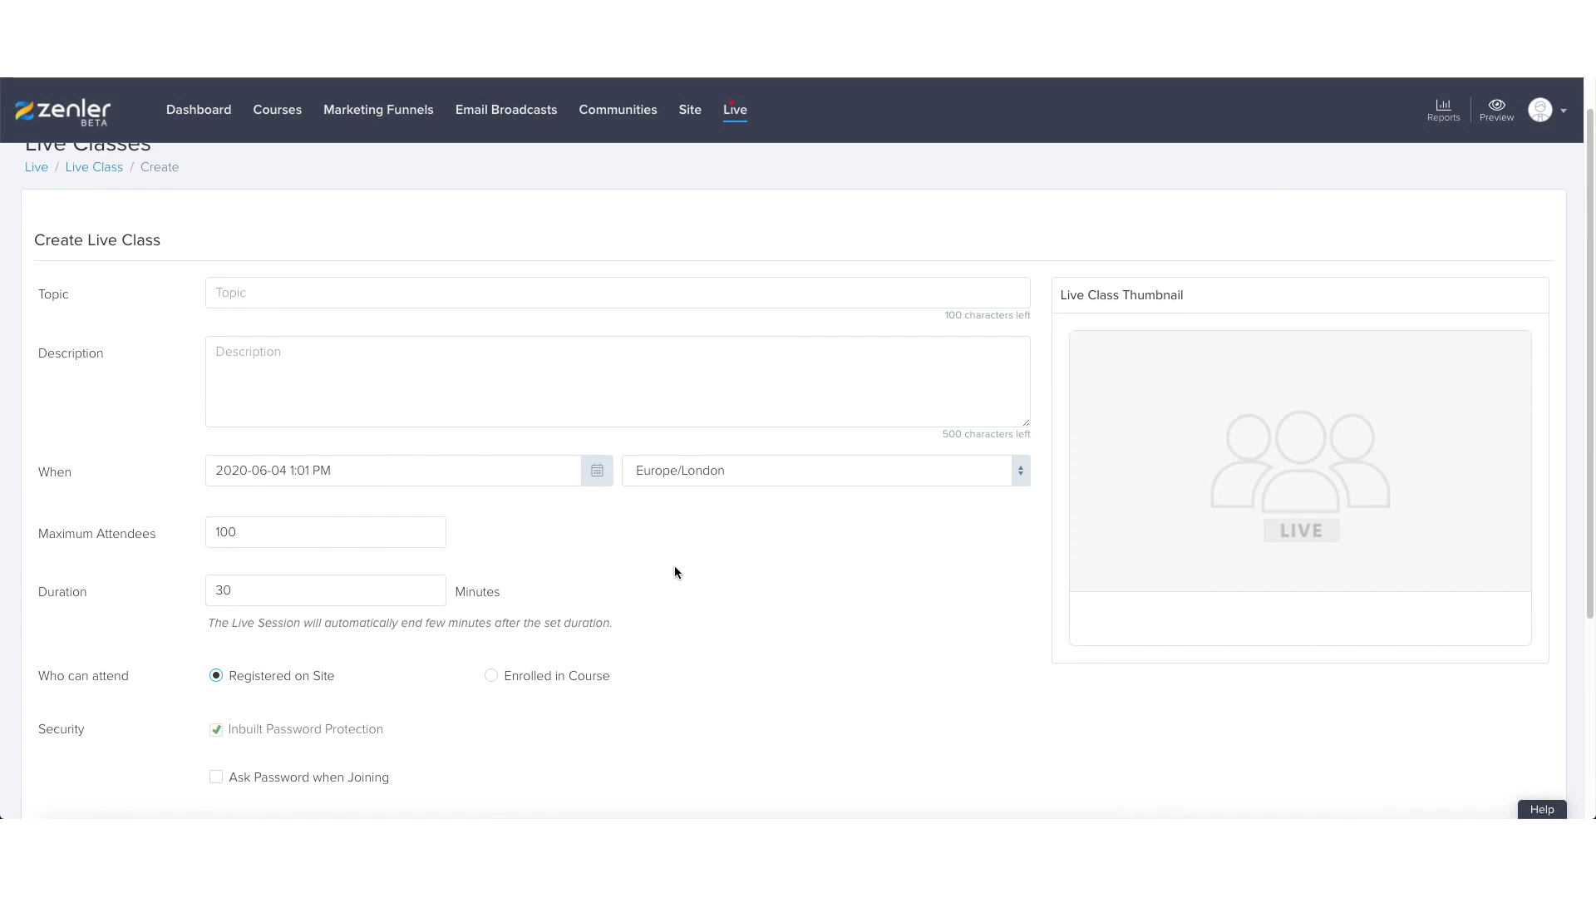
Enter the topic 'New Zenler test' and the description 'Video Testing'.
click(268, 289)
text(N)
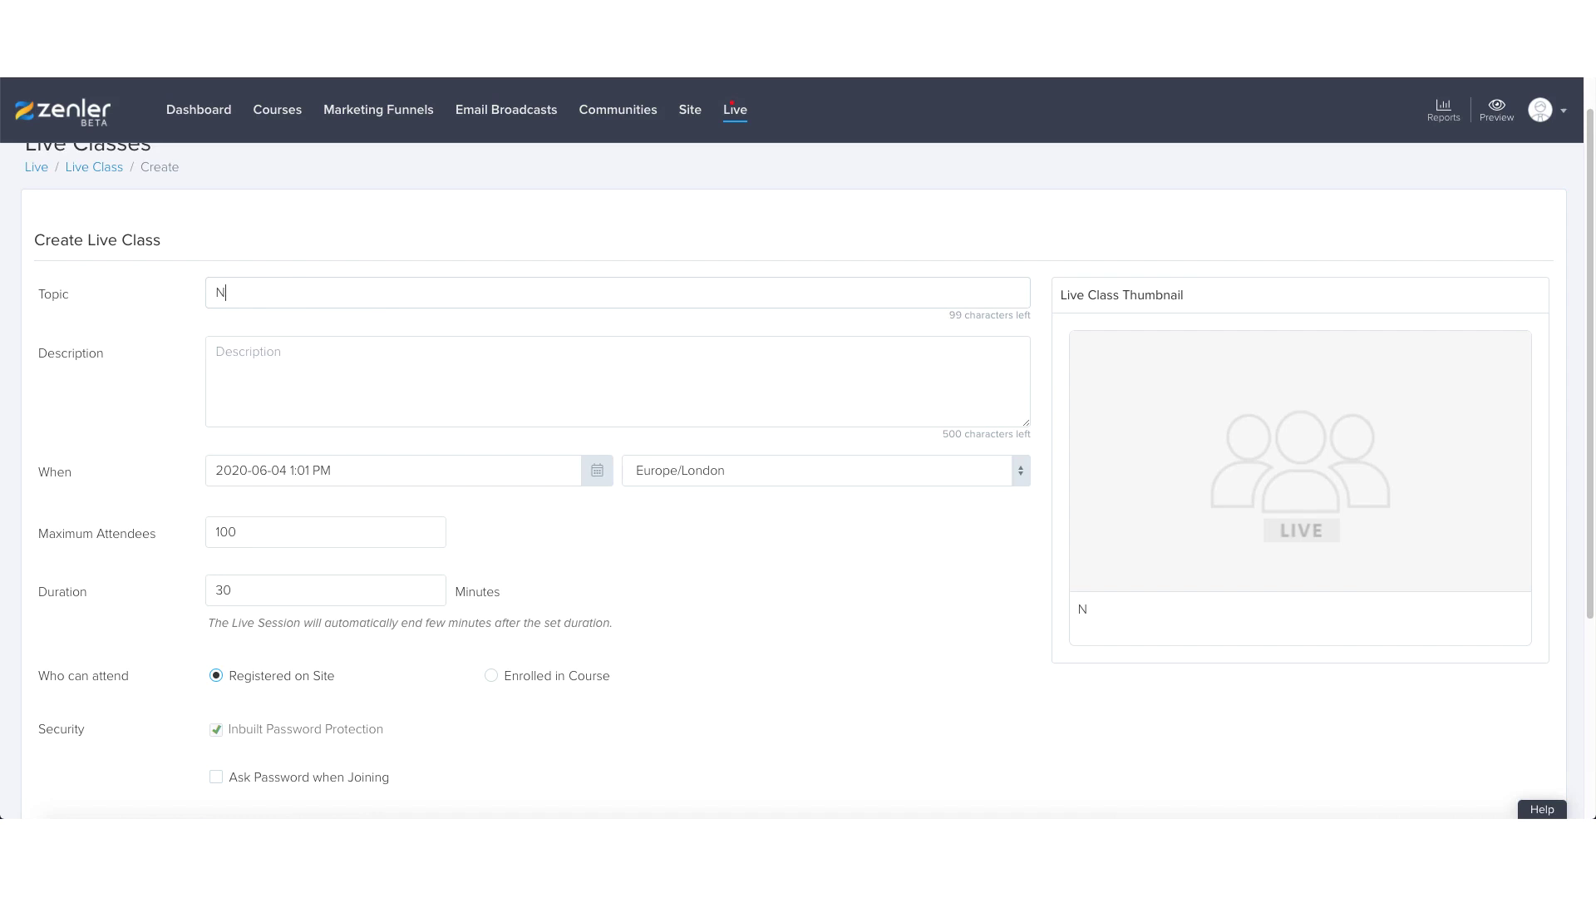
text(ew Zenler test)
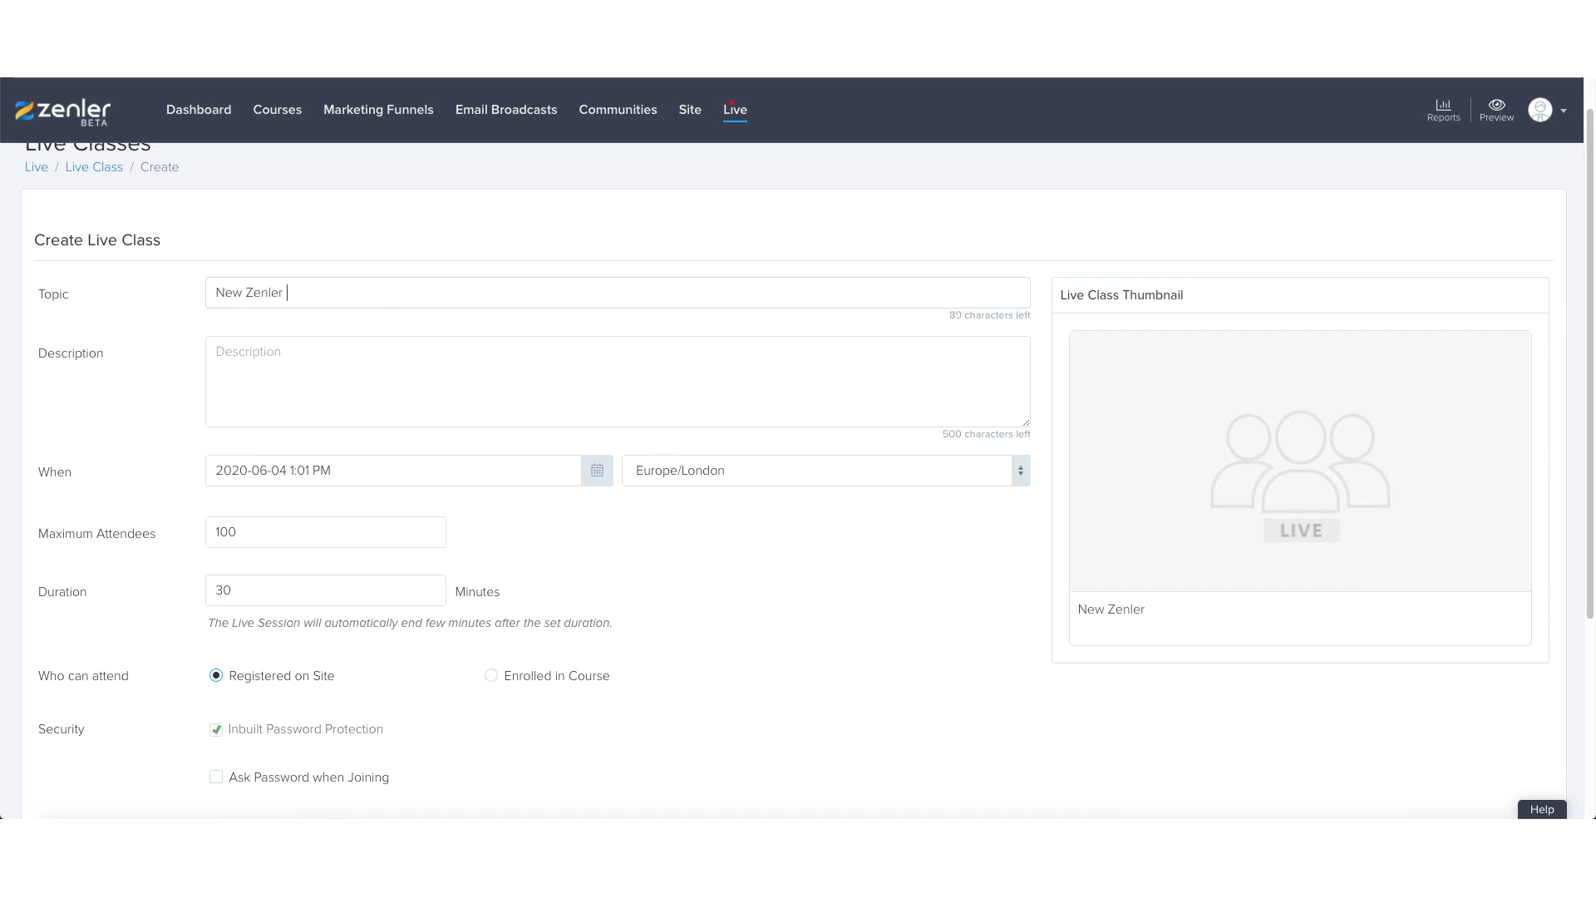
click(241, 359)
text(Video Testing)
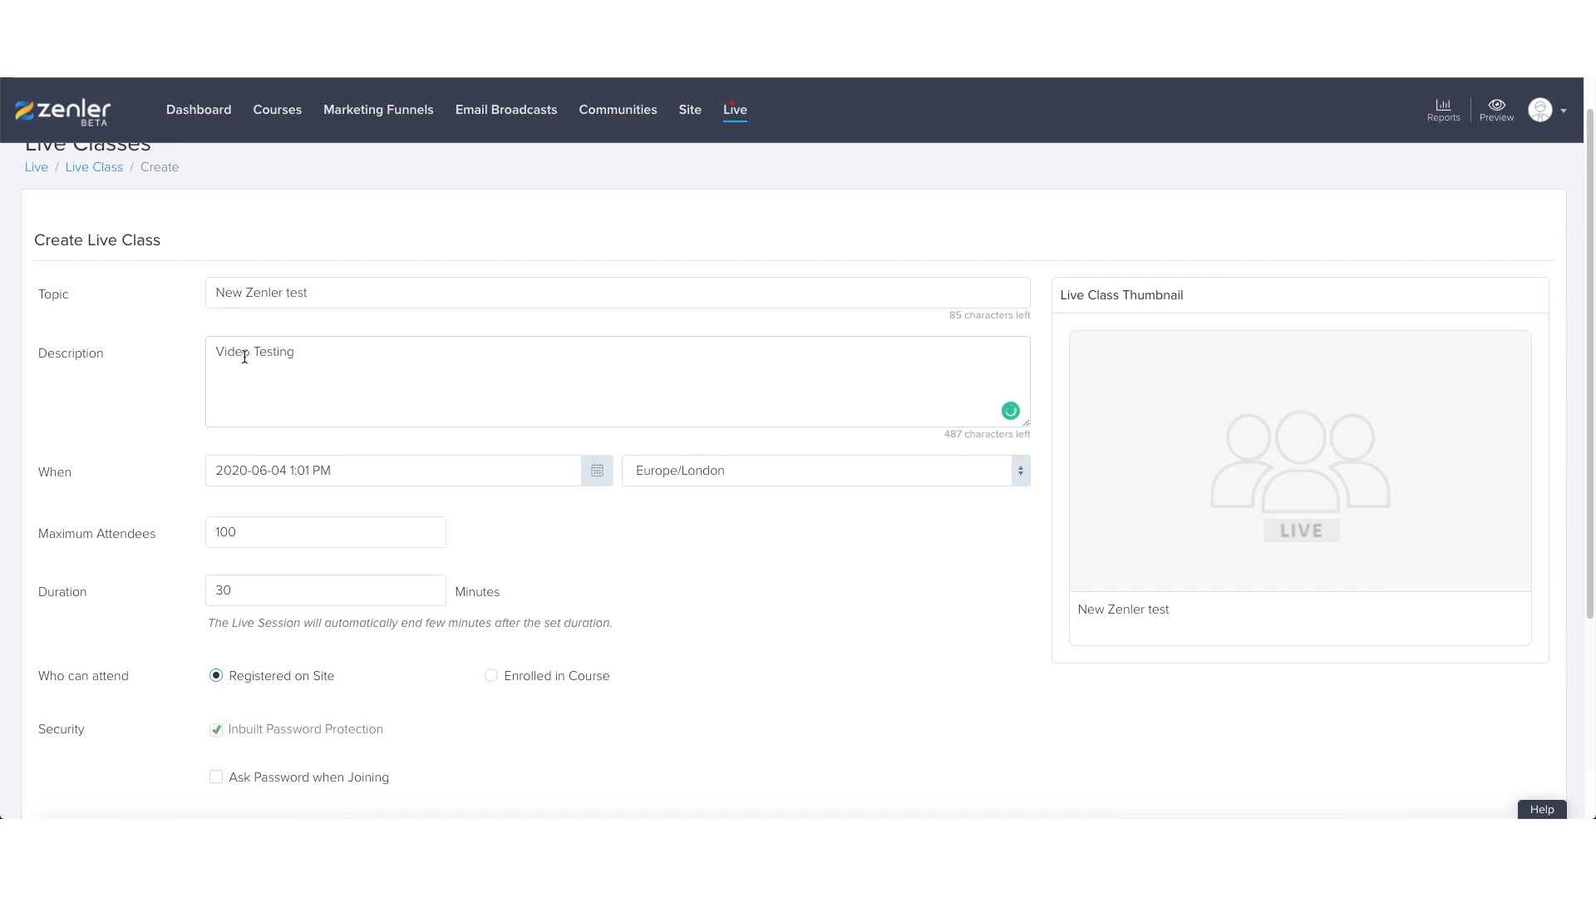
Set the class start to June 5, 2020 at 02:00 PM.
click(595, 472)
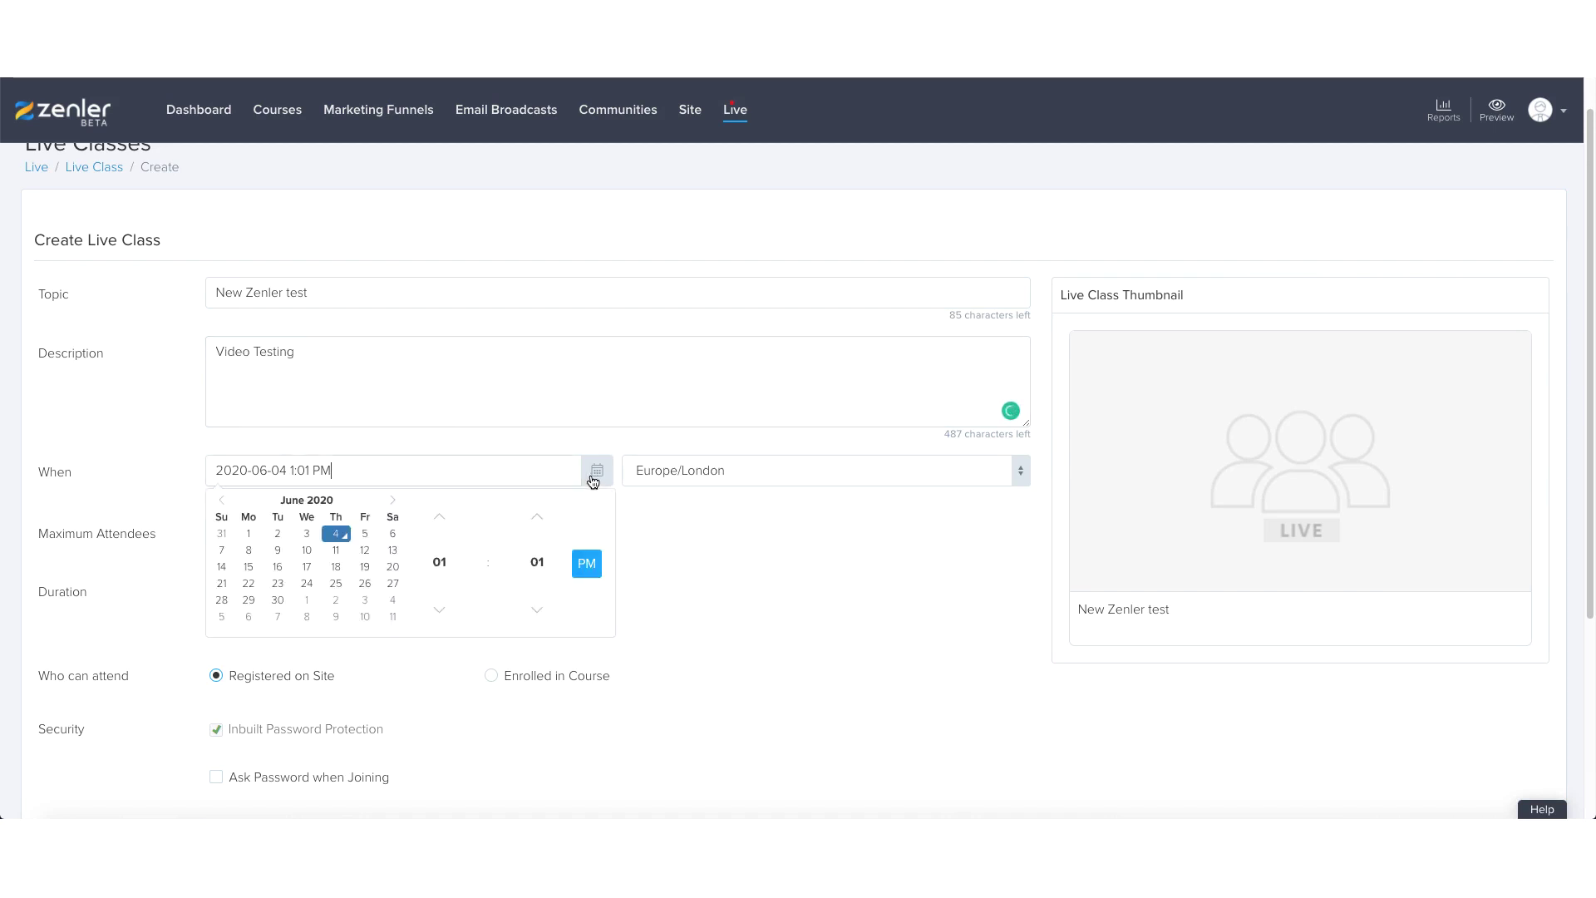
click(368, 535)
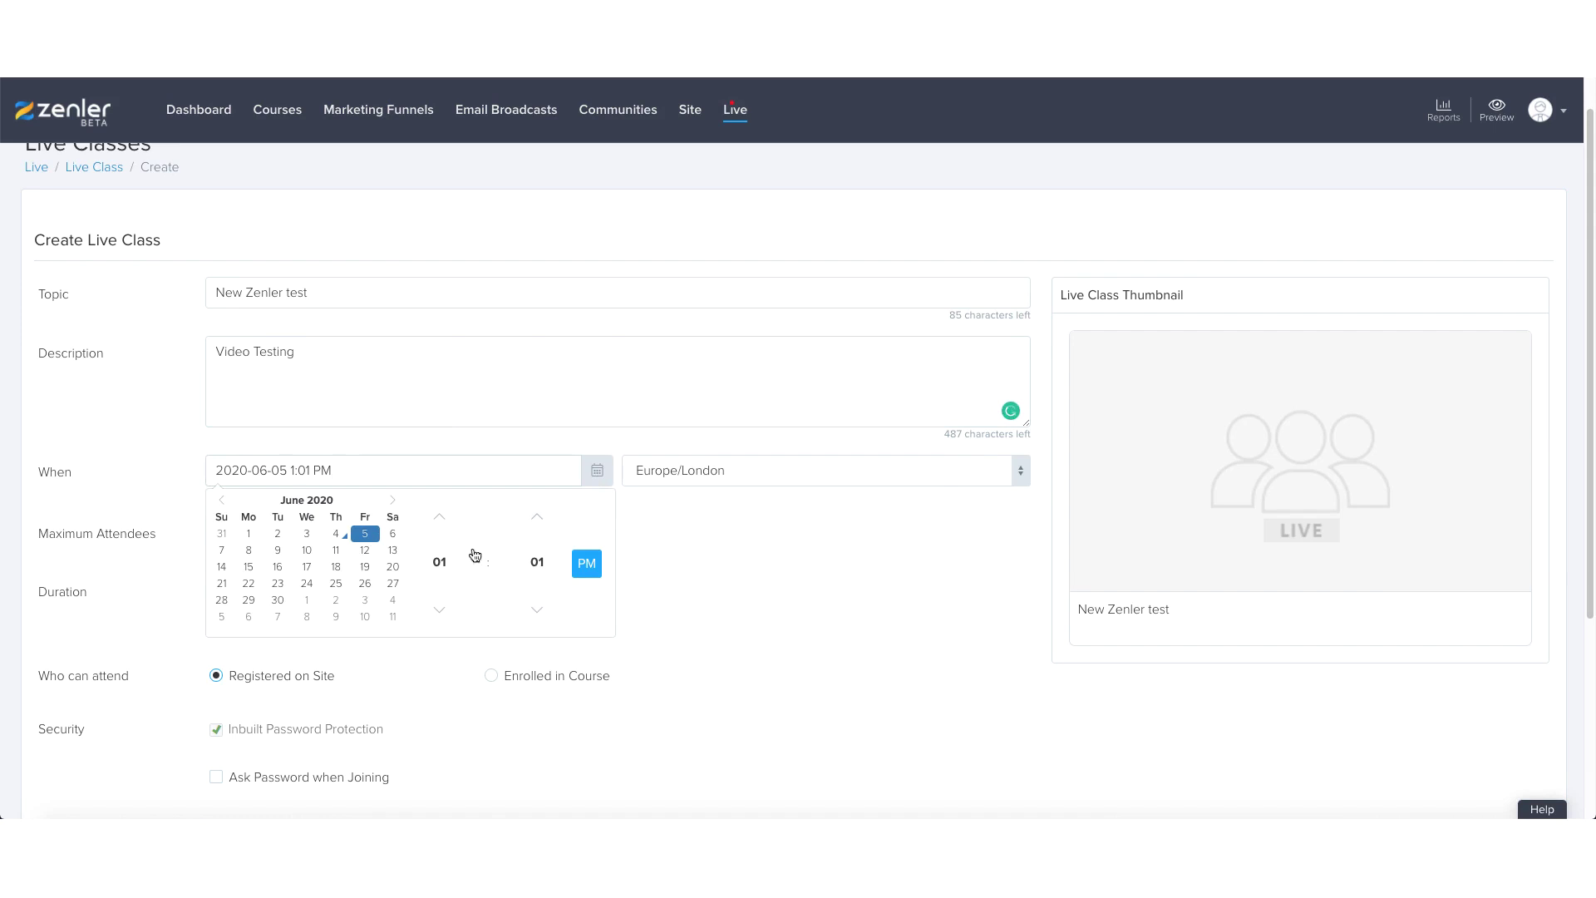
click(440, 521)
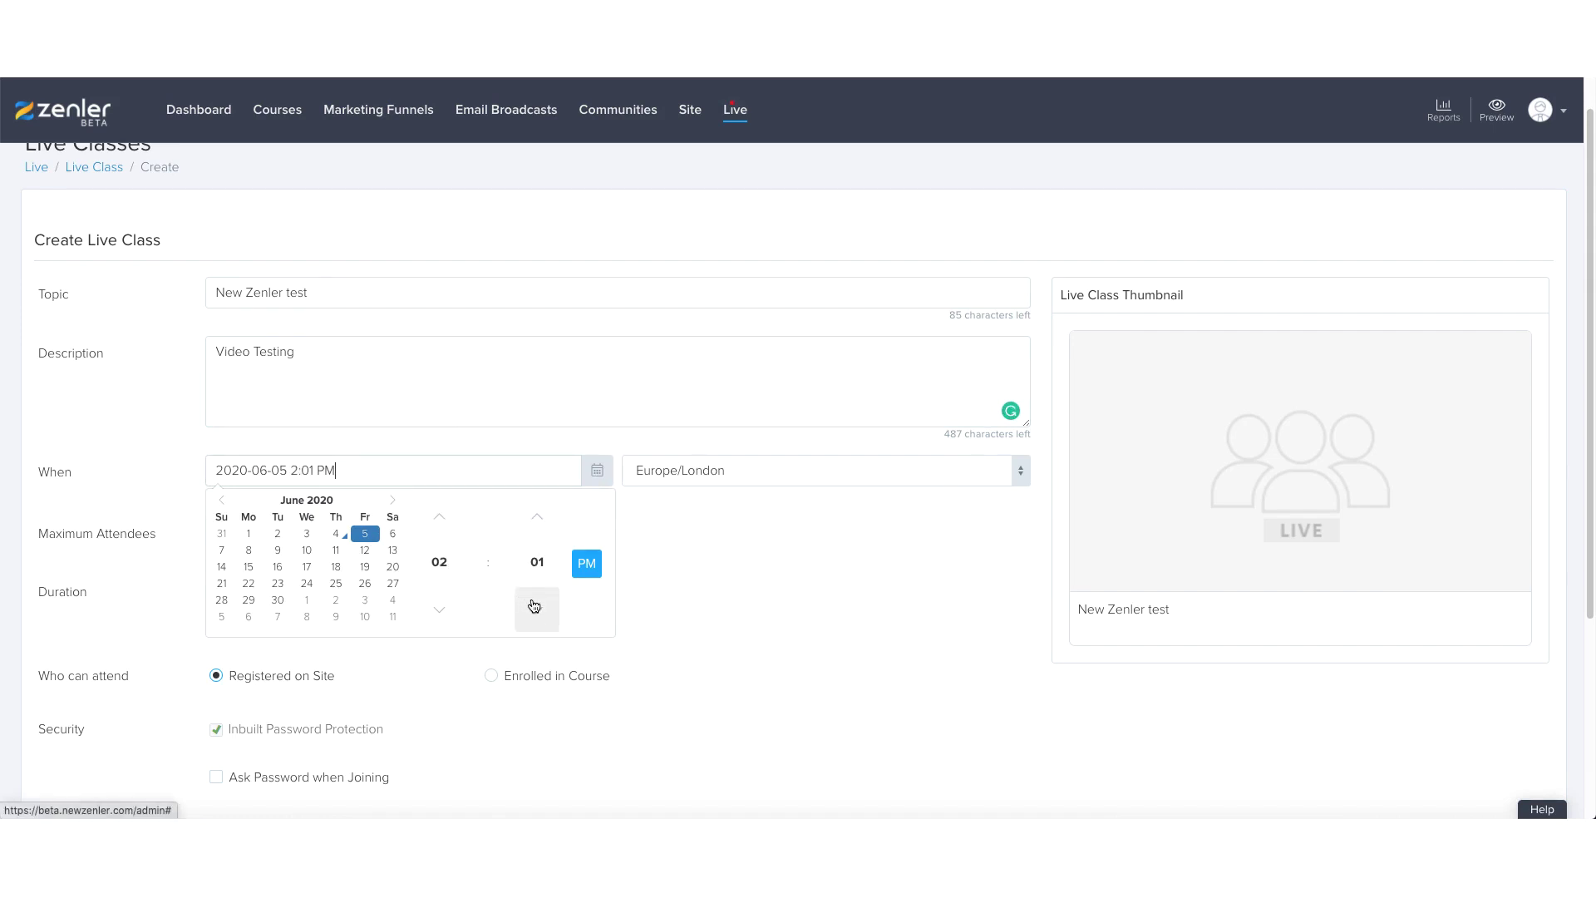
click(537, 609)
click(677, 591)
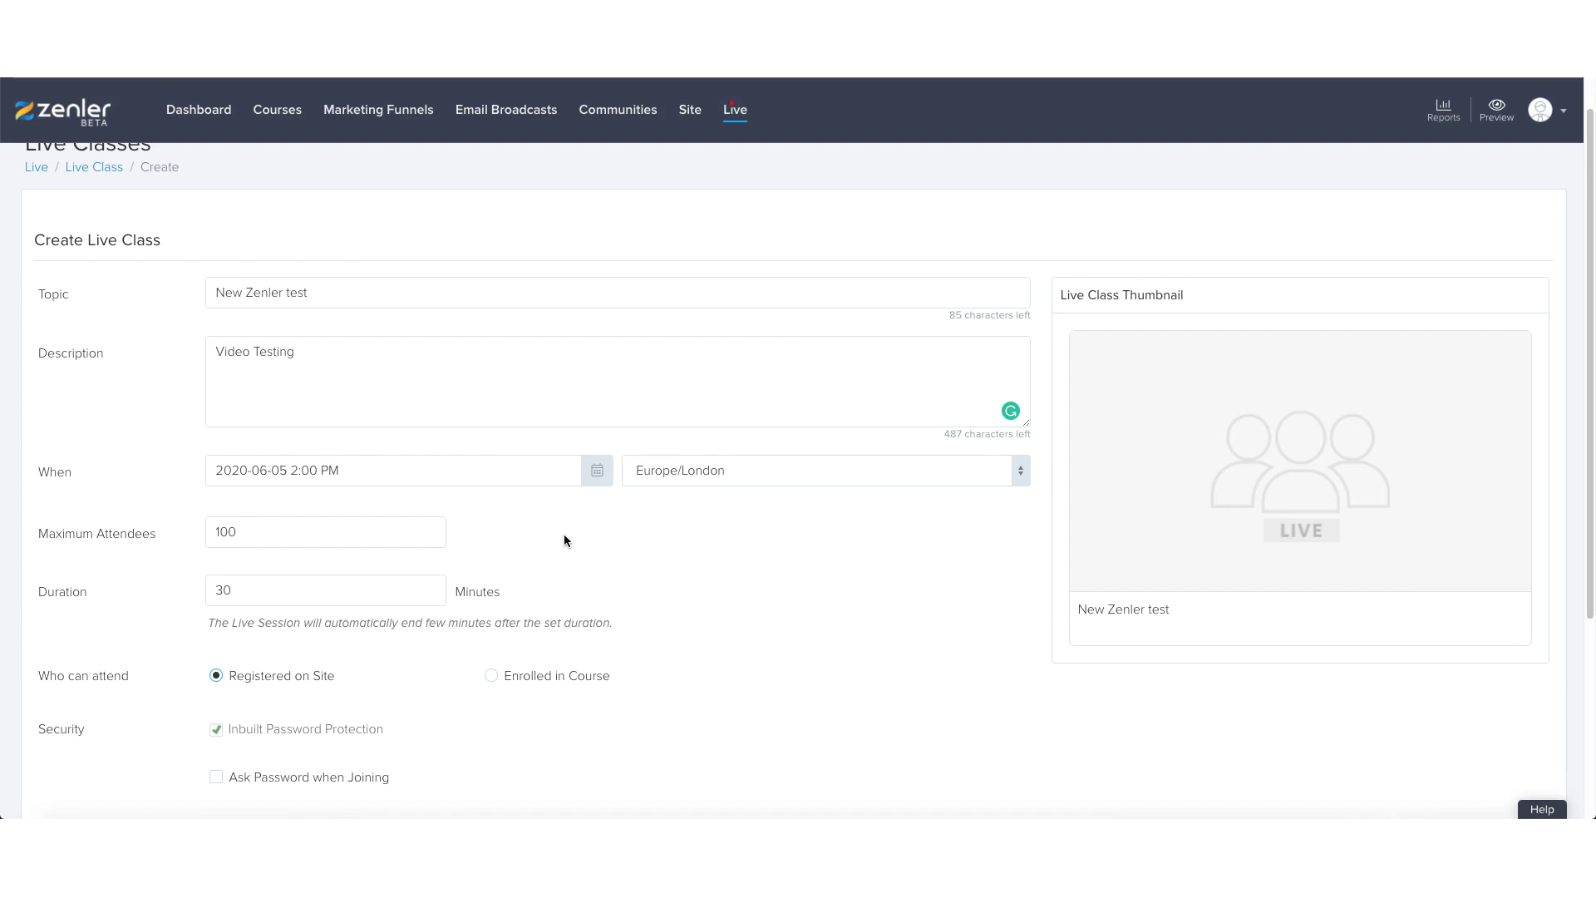
Set Who can attend to Enrolled in Course and close the course list, keeping 100 attendees for 30 minutes.
scroll(582, 549, down, 1)
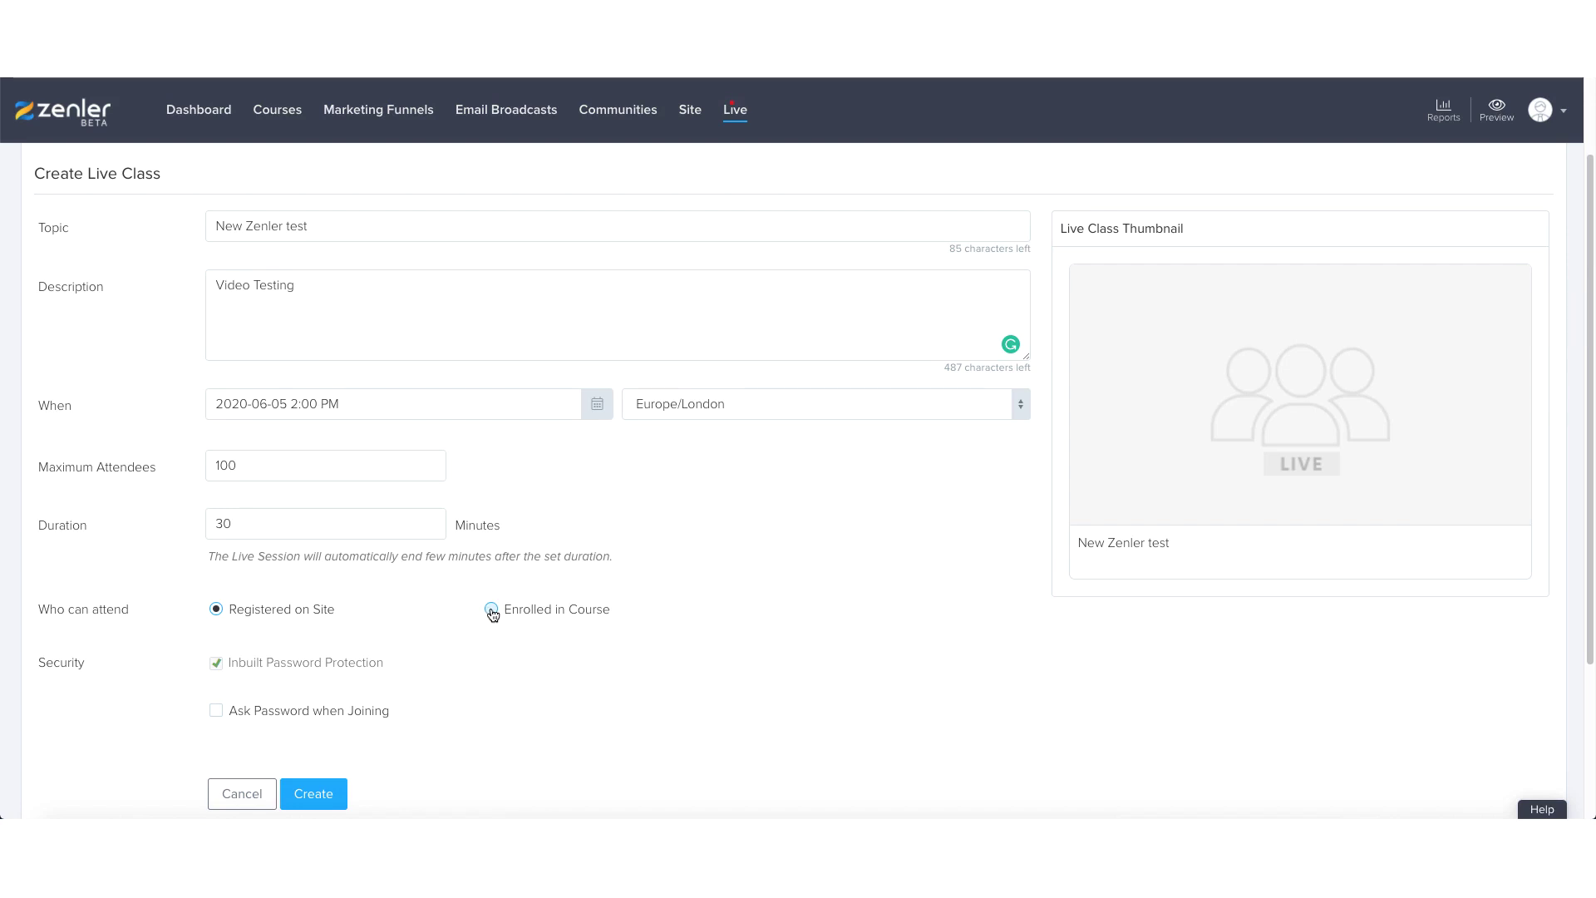
click(491, 611)
scroll(727, 587, down, 2)
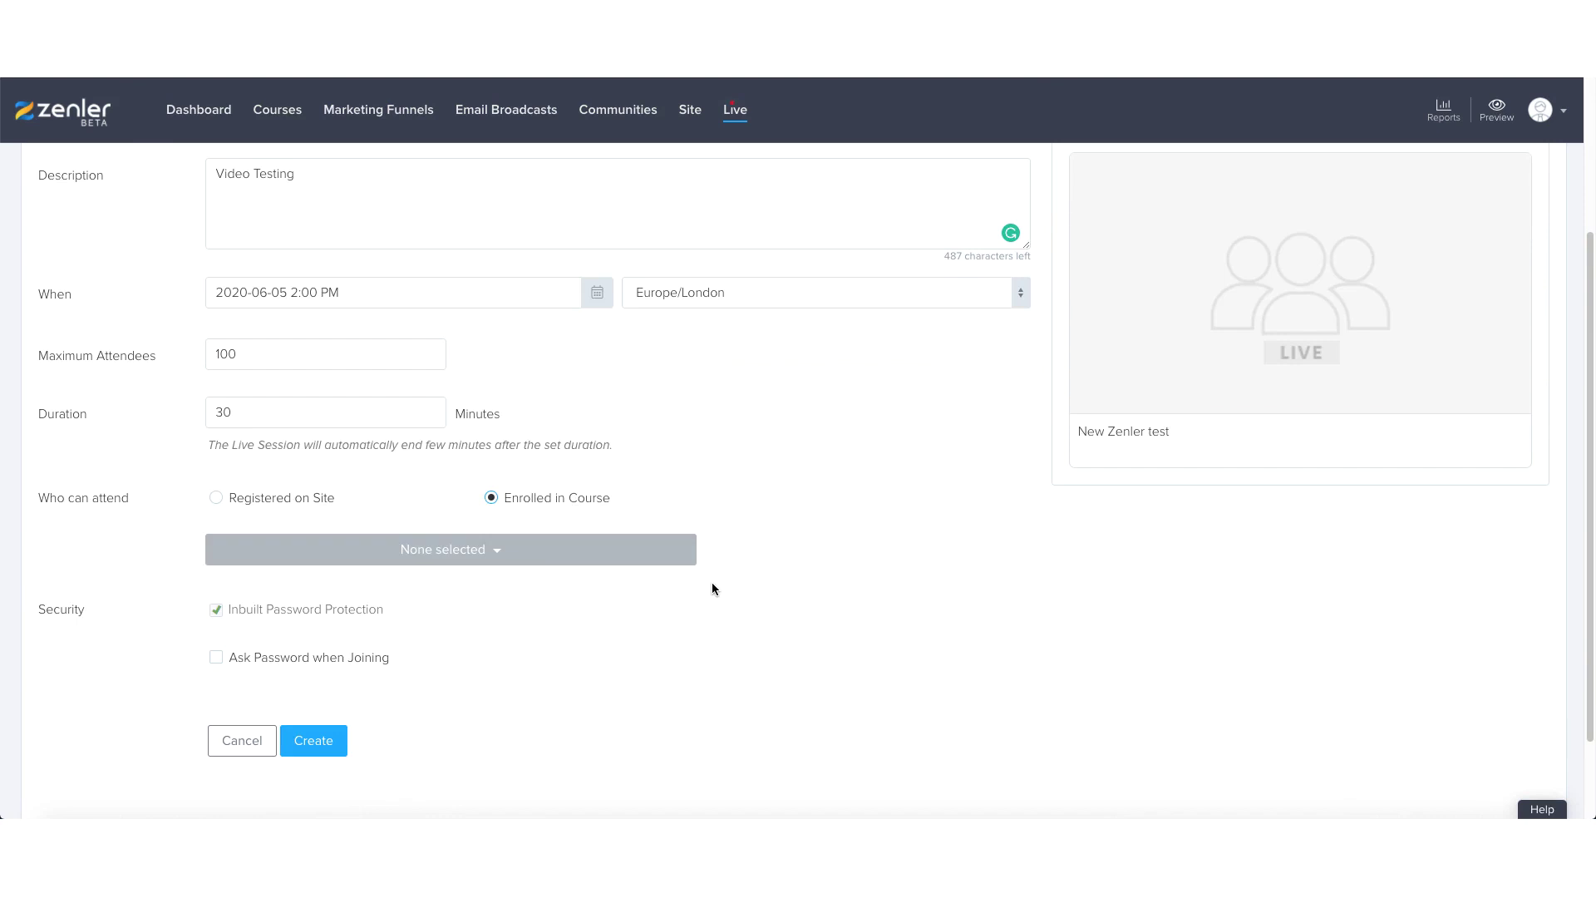
click(482, 548)
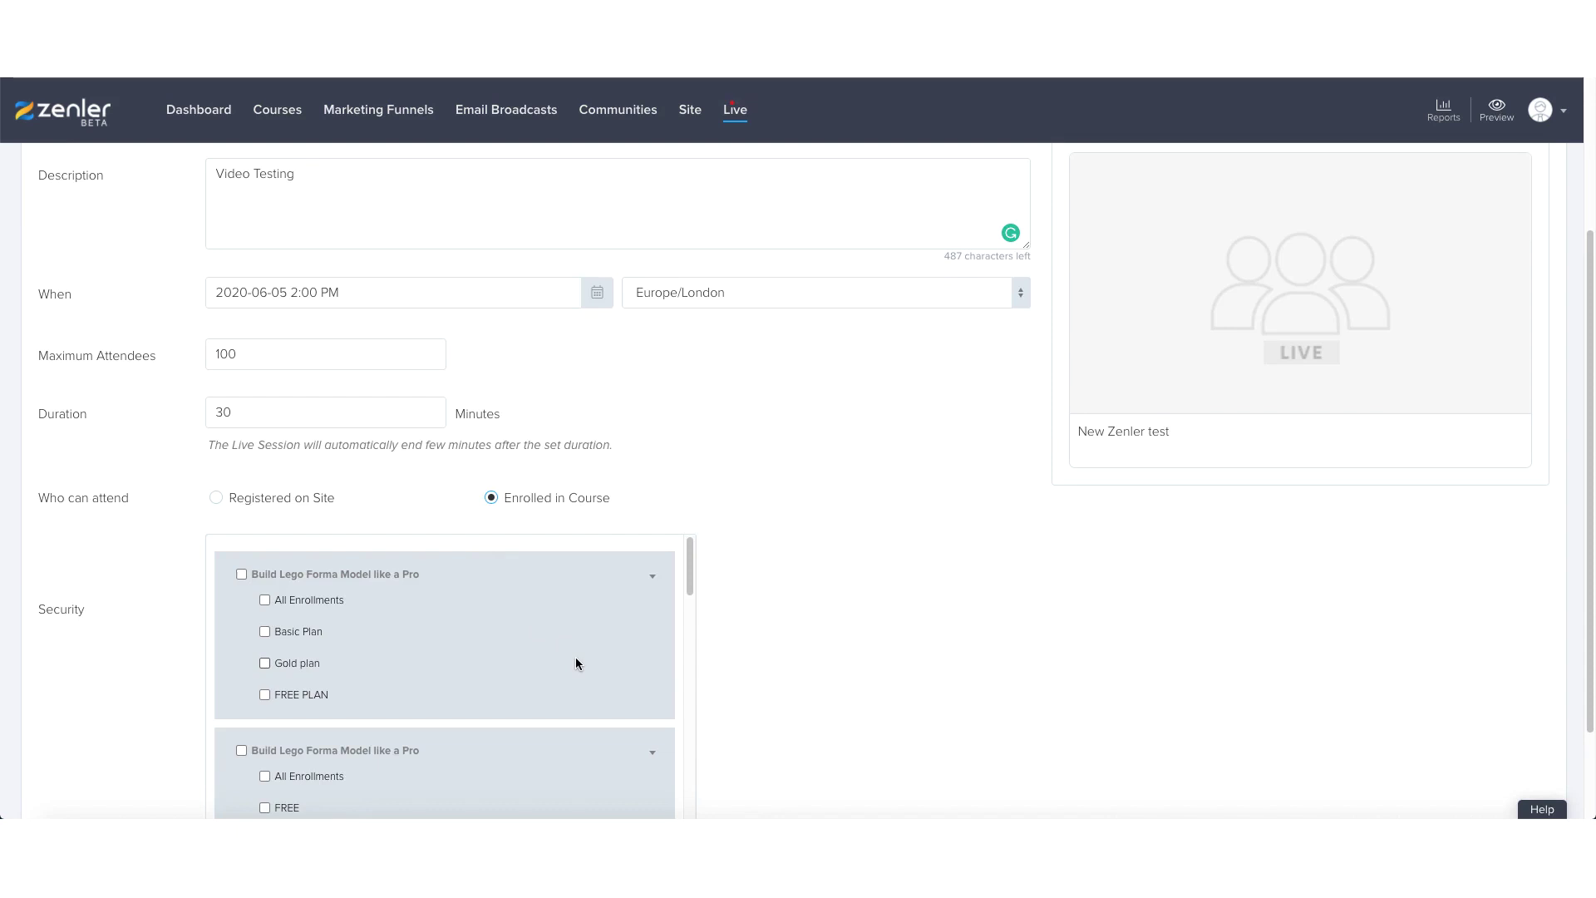
scroll(546, 677, down, 2)
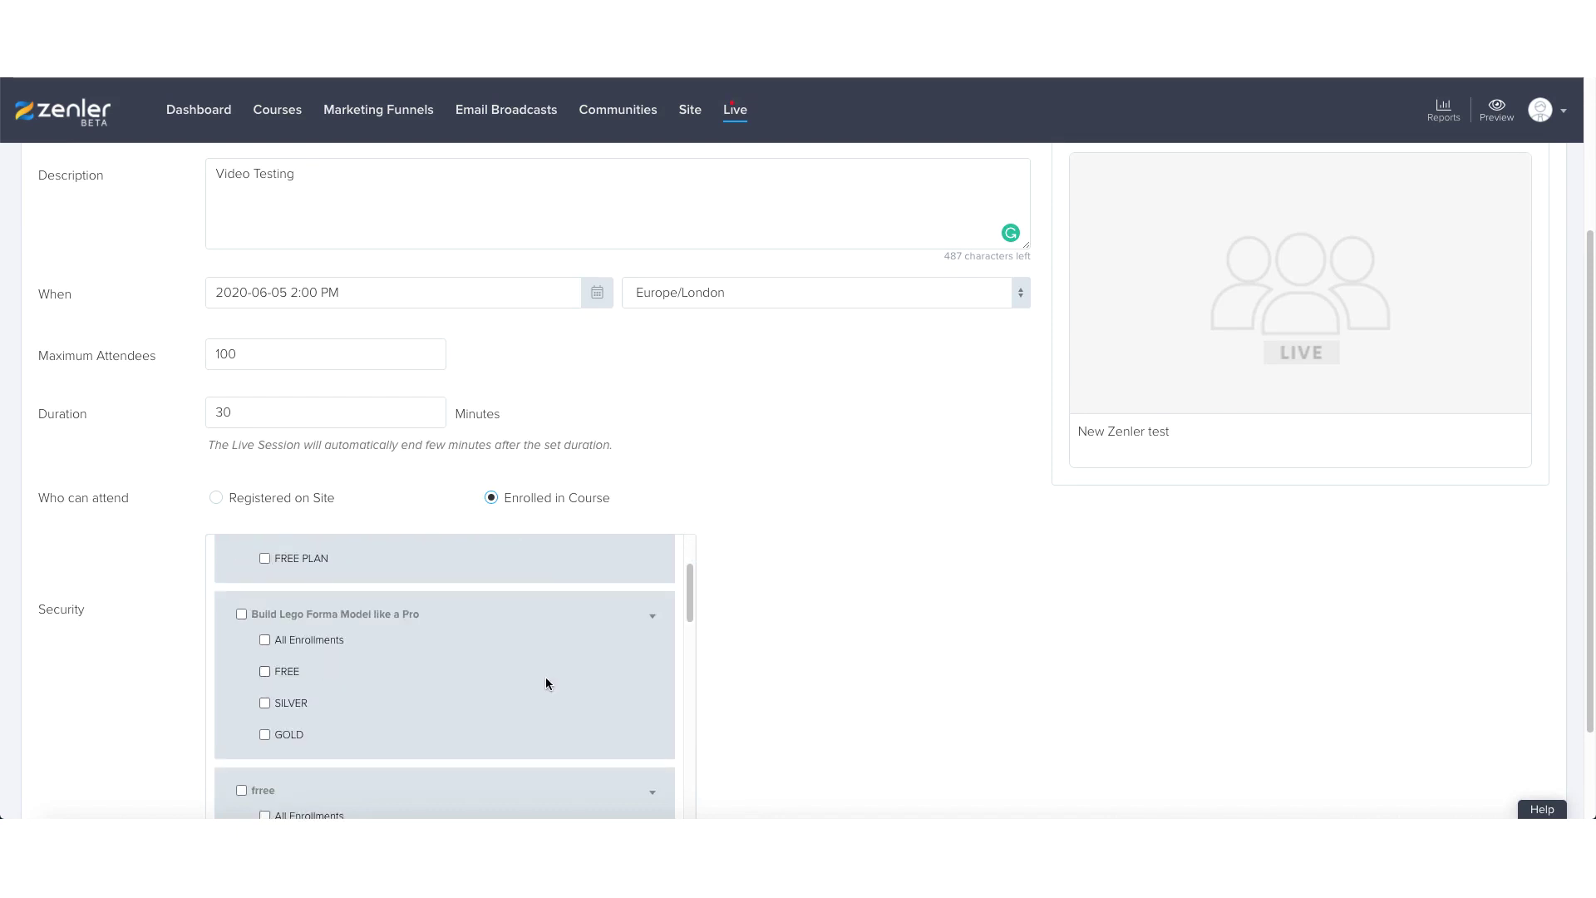
scroll(546, 677, down, 1)
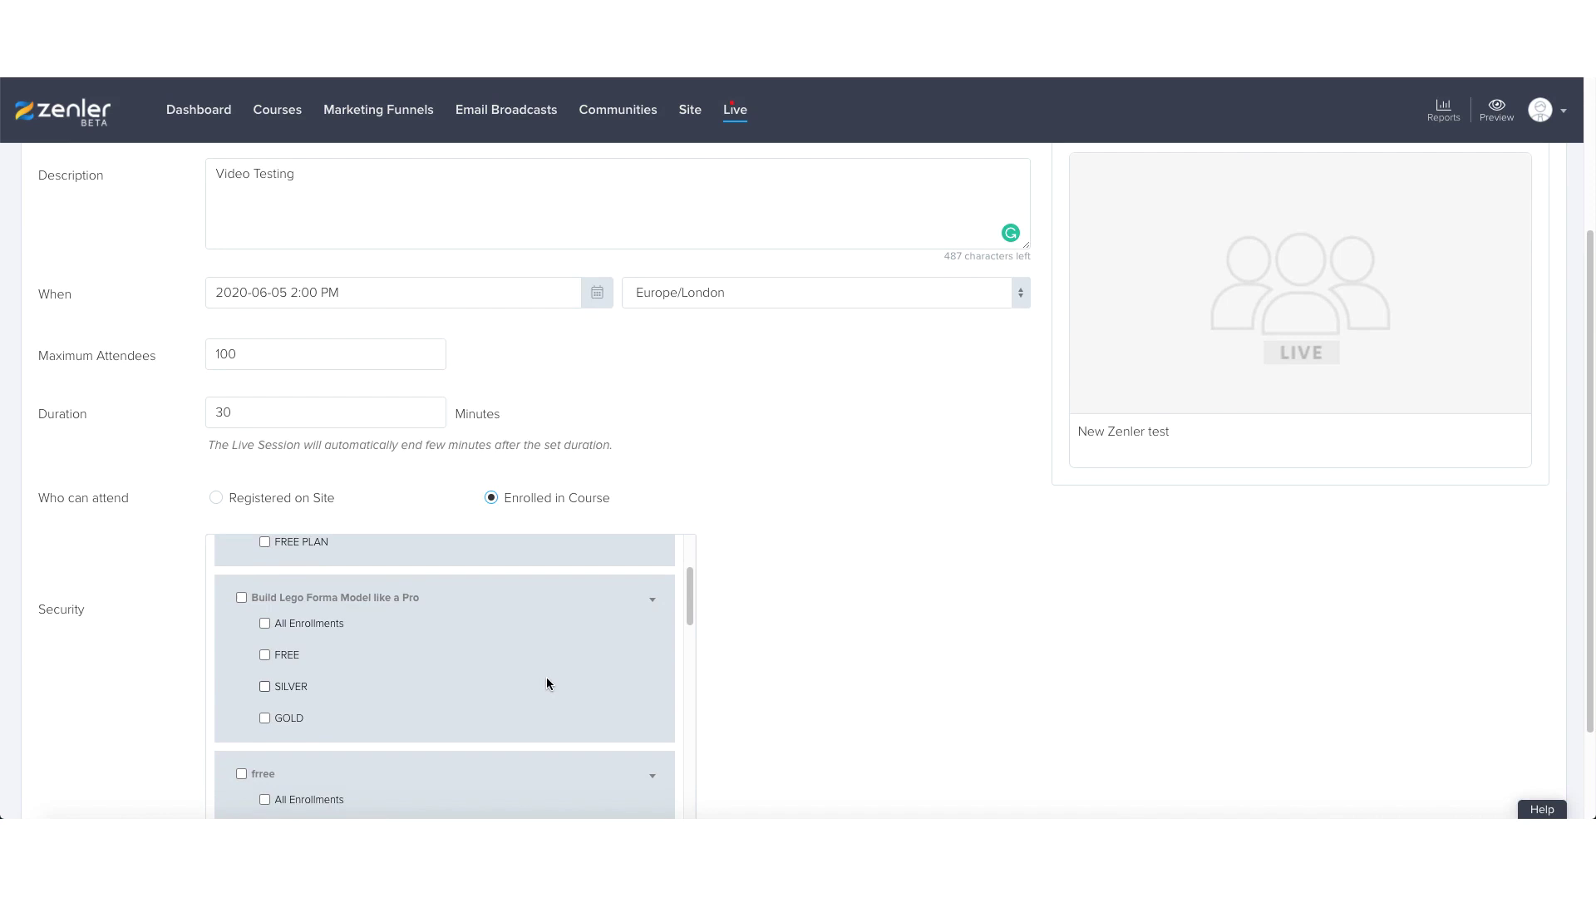
scroll(520, 705, down, 3)
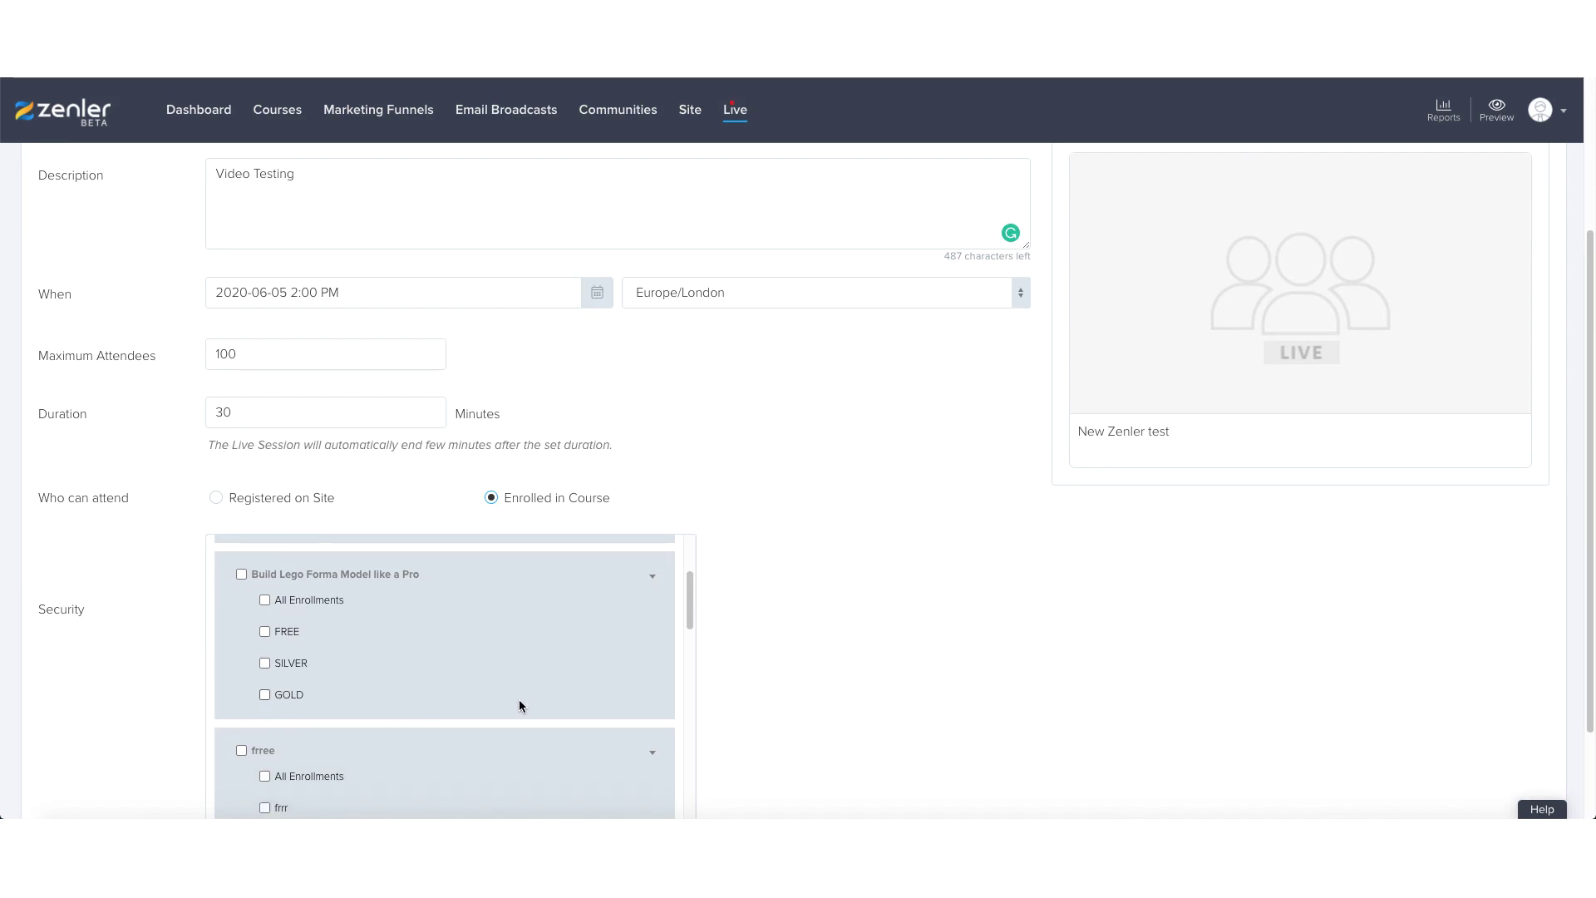
scroll(520, 704, down, 1)
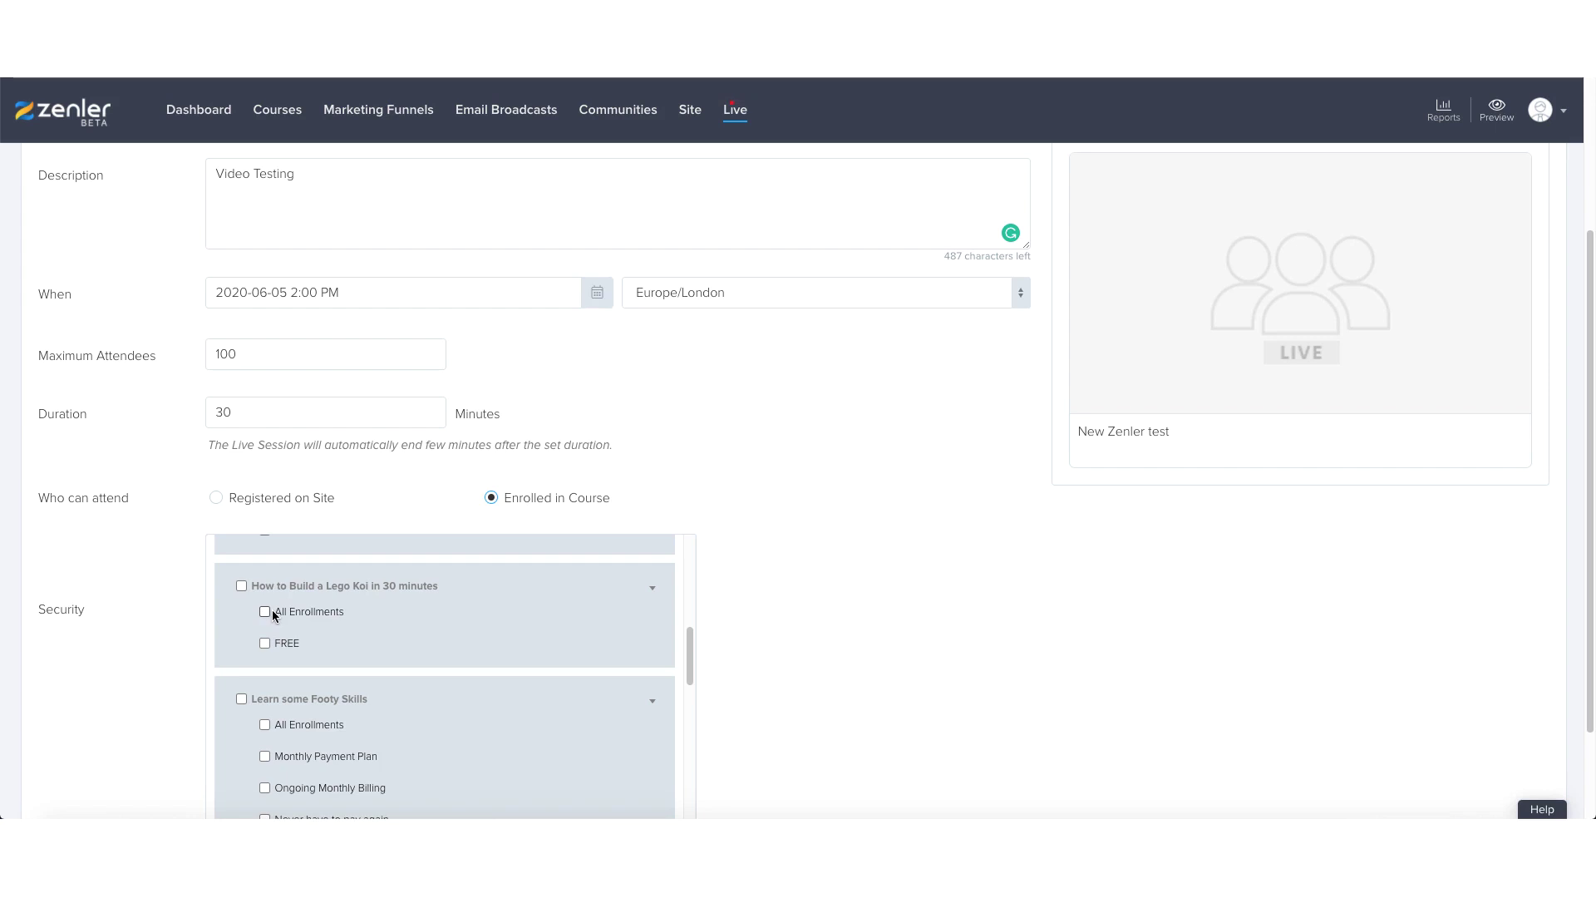
click(735, 542)
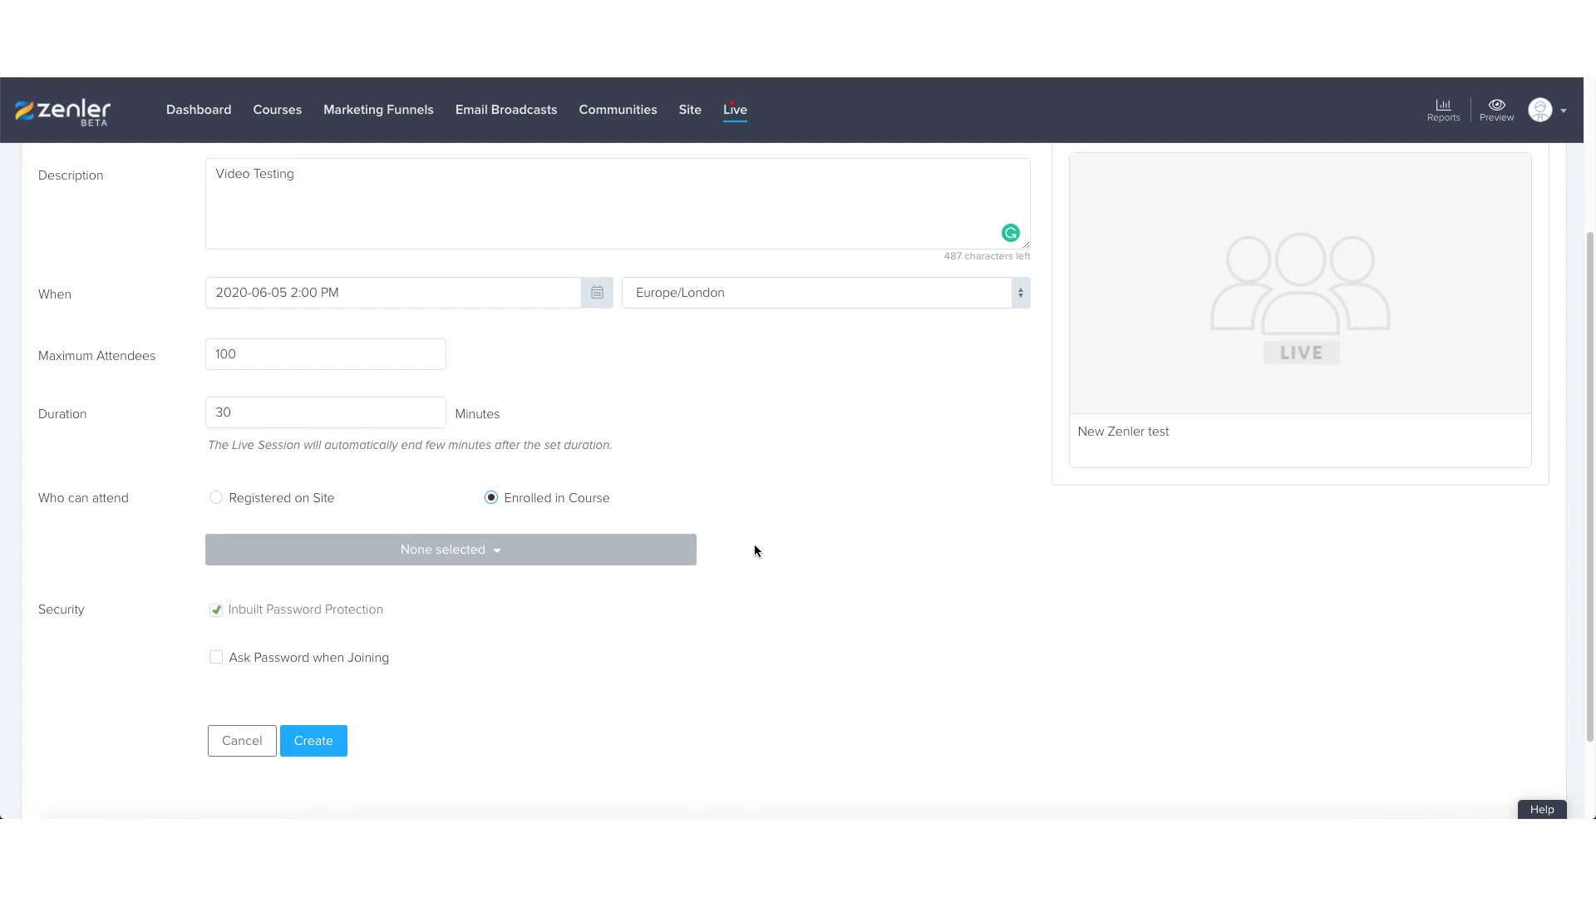
scroll(748, 547, up, 2)
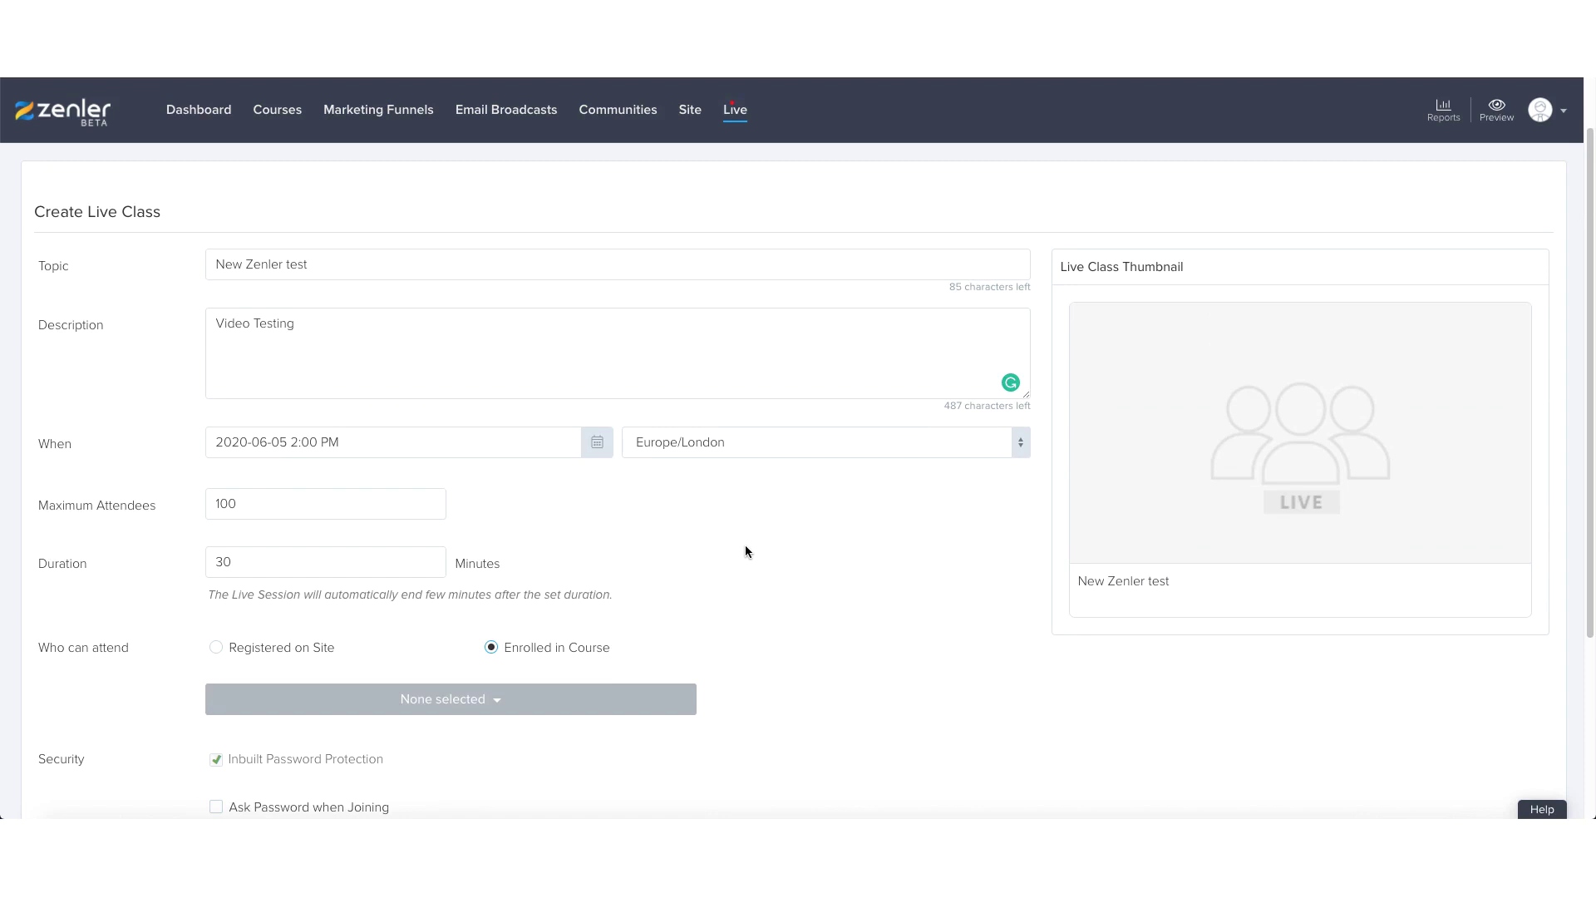
Replace the class thumbnail with the LIVE illustration, enlarging the crop area before saving.
mouse_move(1264, 463)
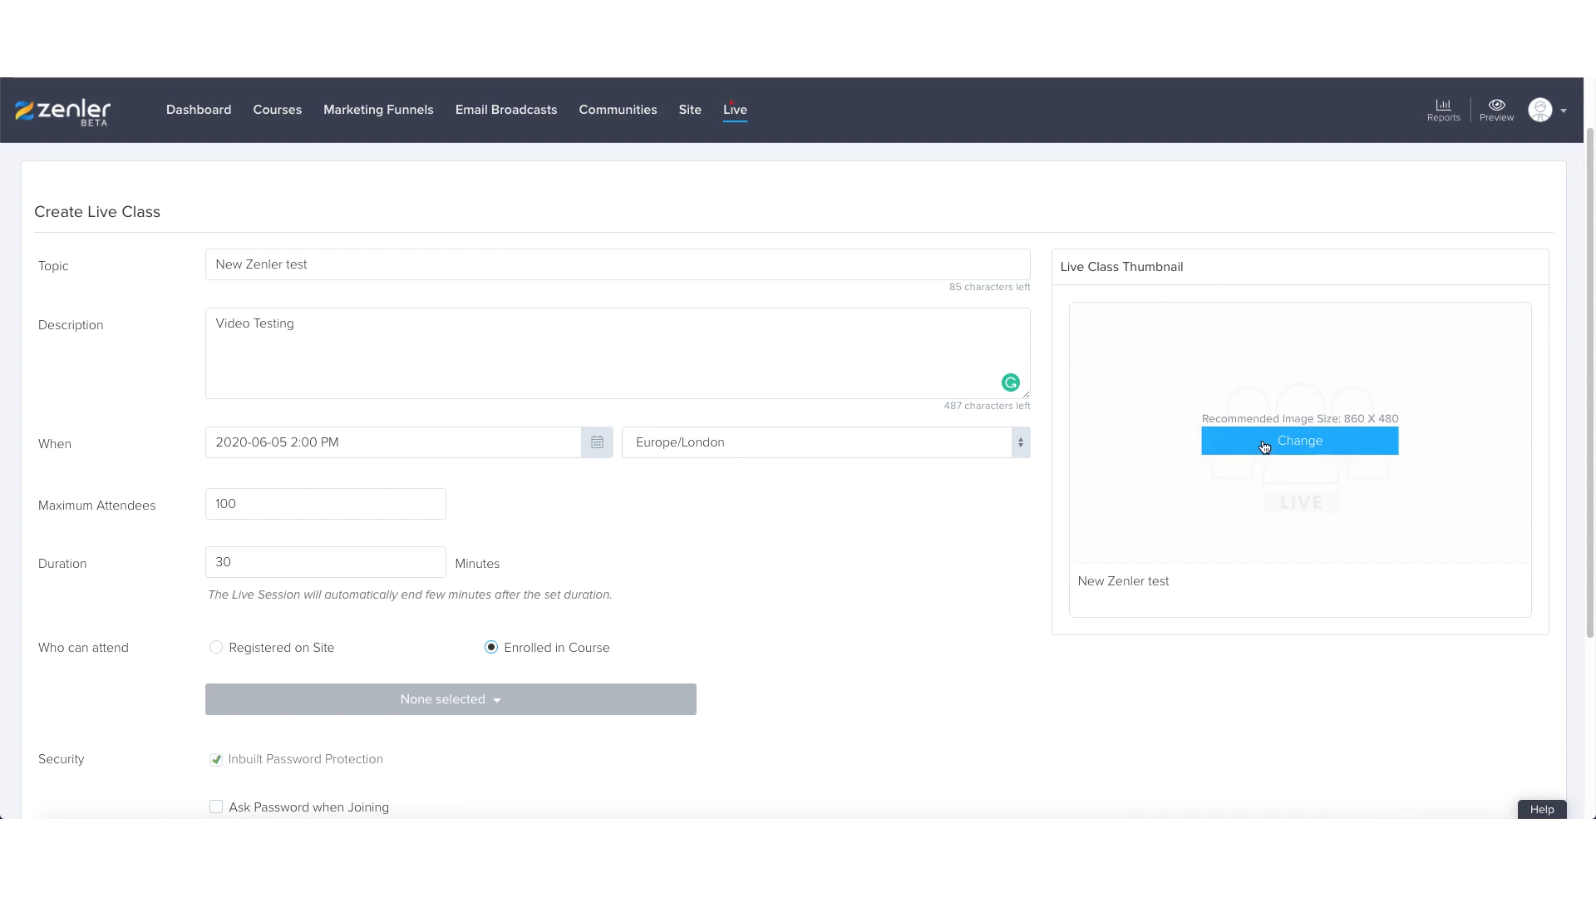
click(1264, 447)
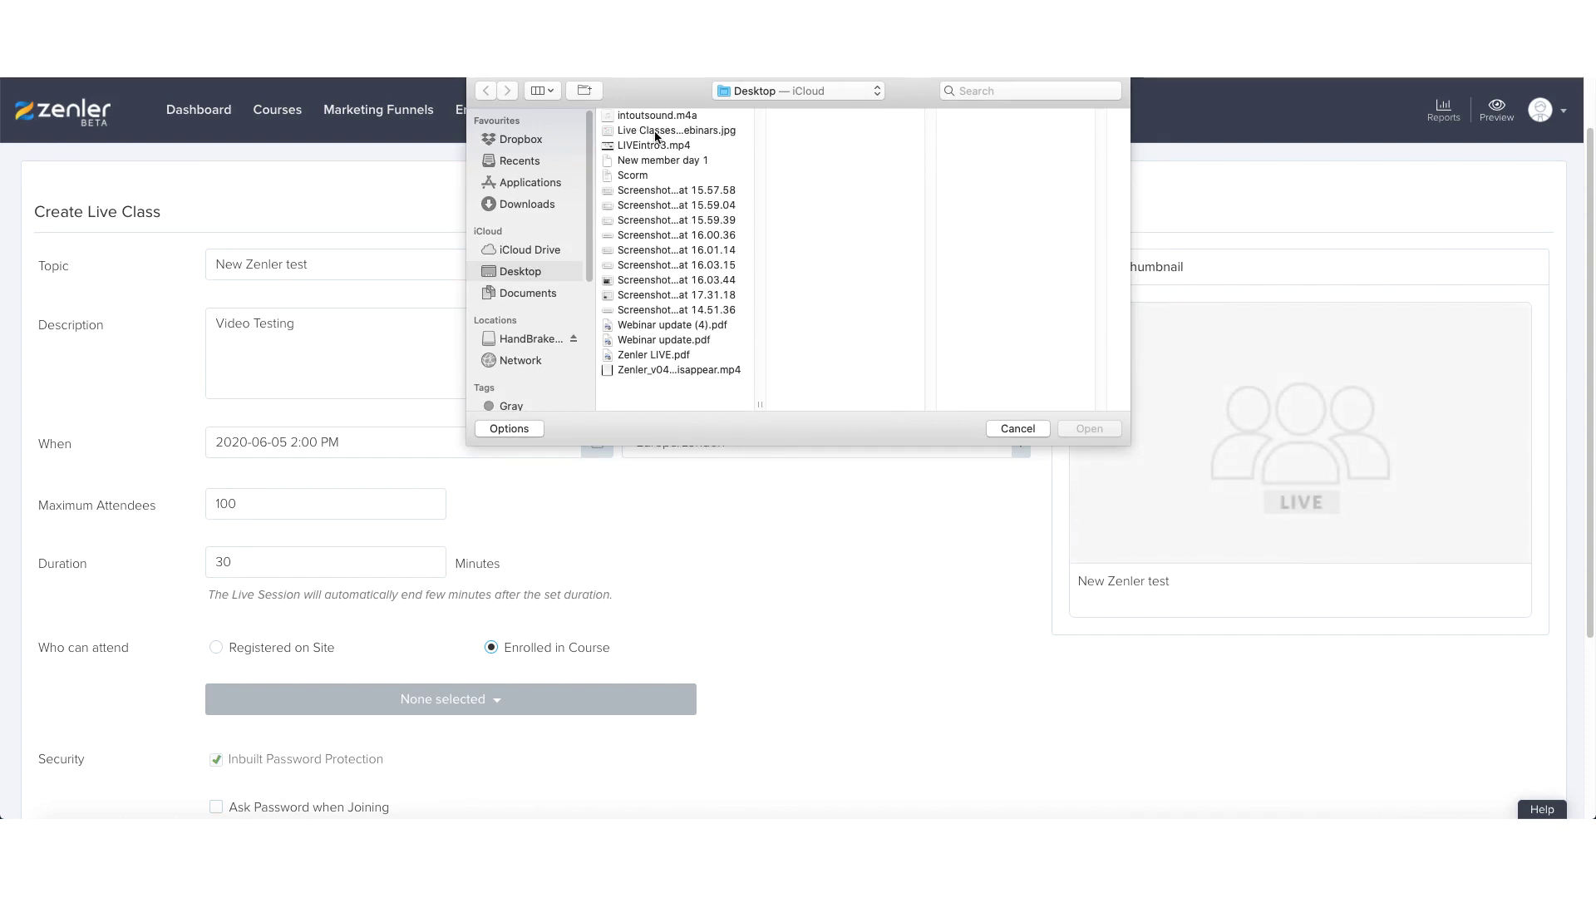
double_click(655, 132)
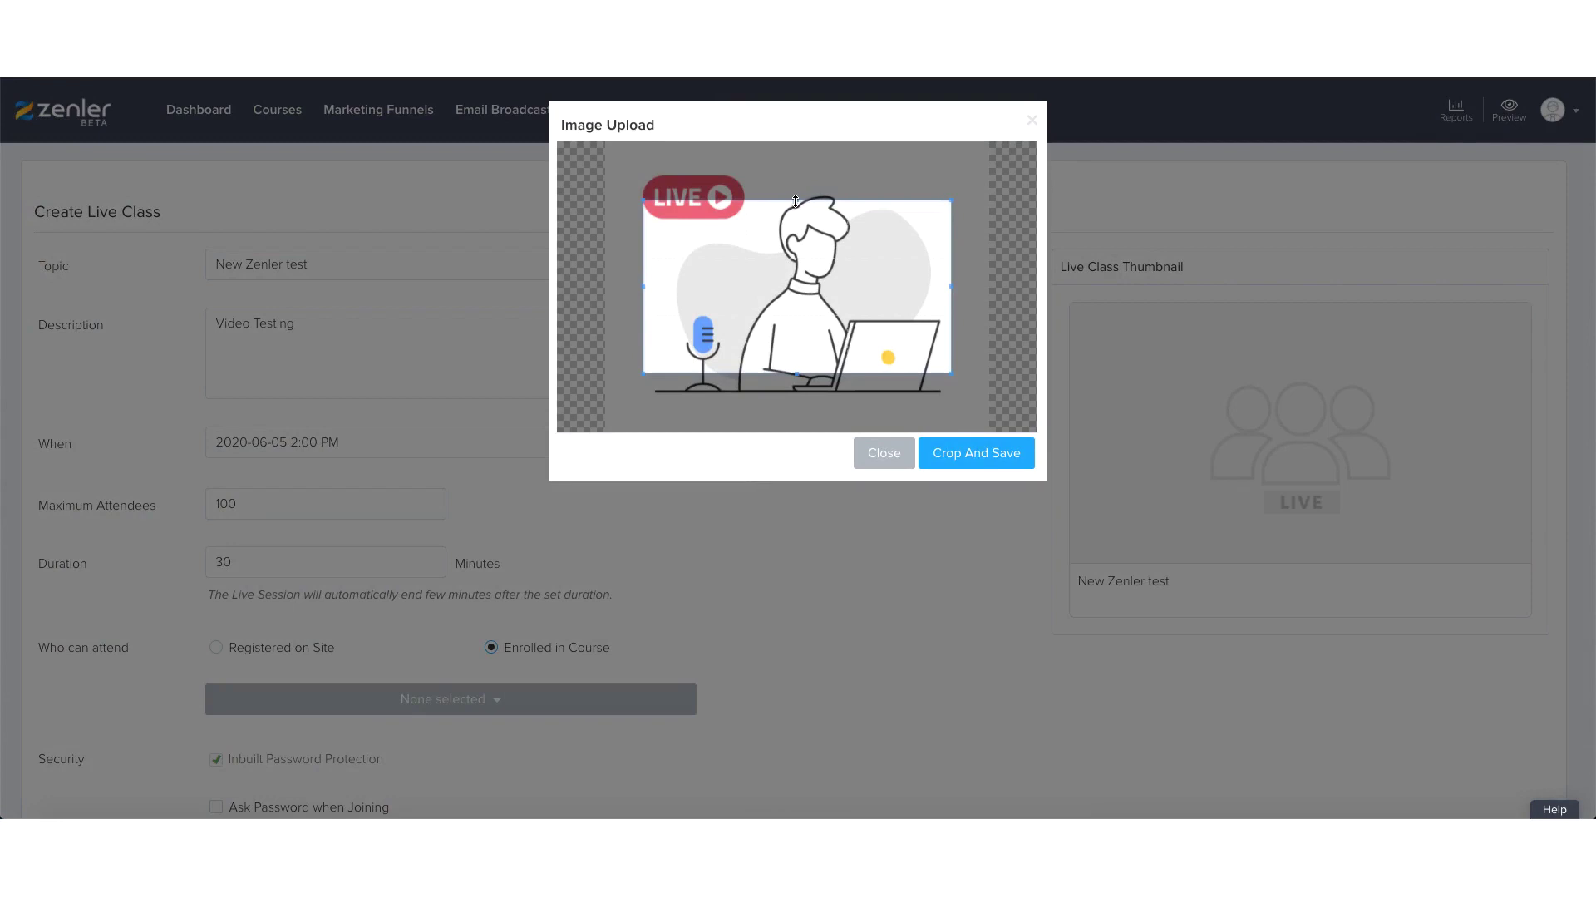
drag(796, 200, 788, 172)
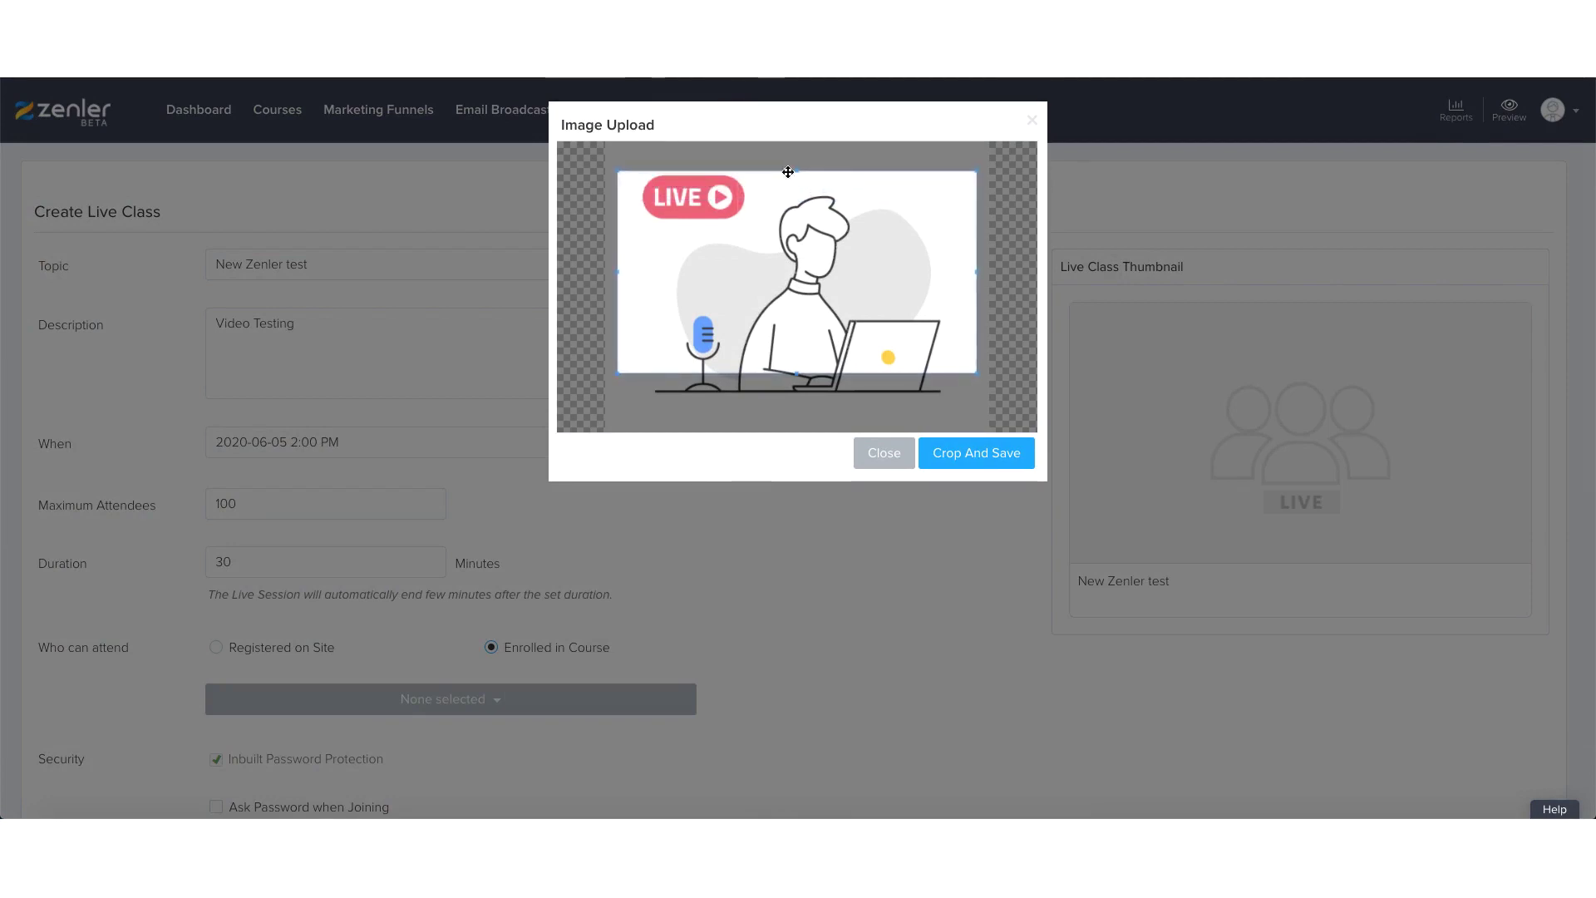
click(969, 457)
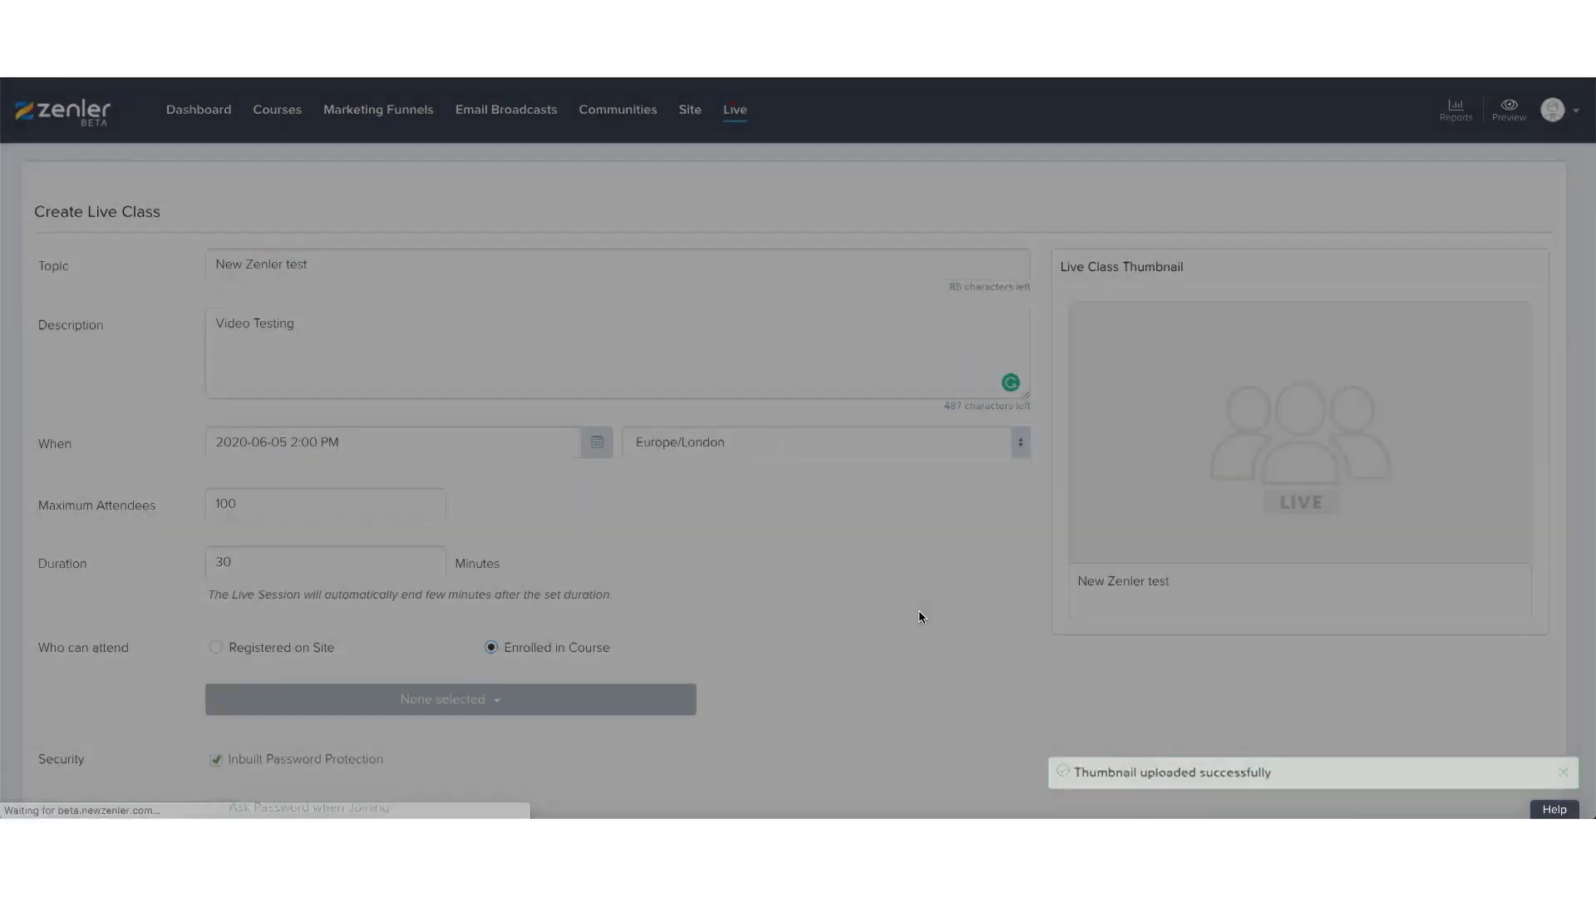
scroll(904, 600, down, 1)
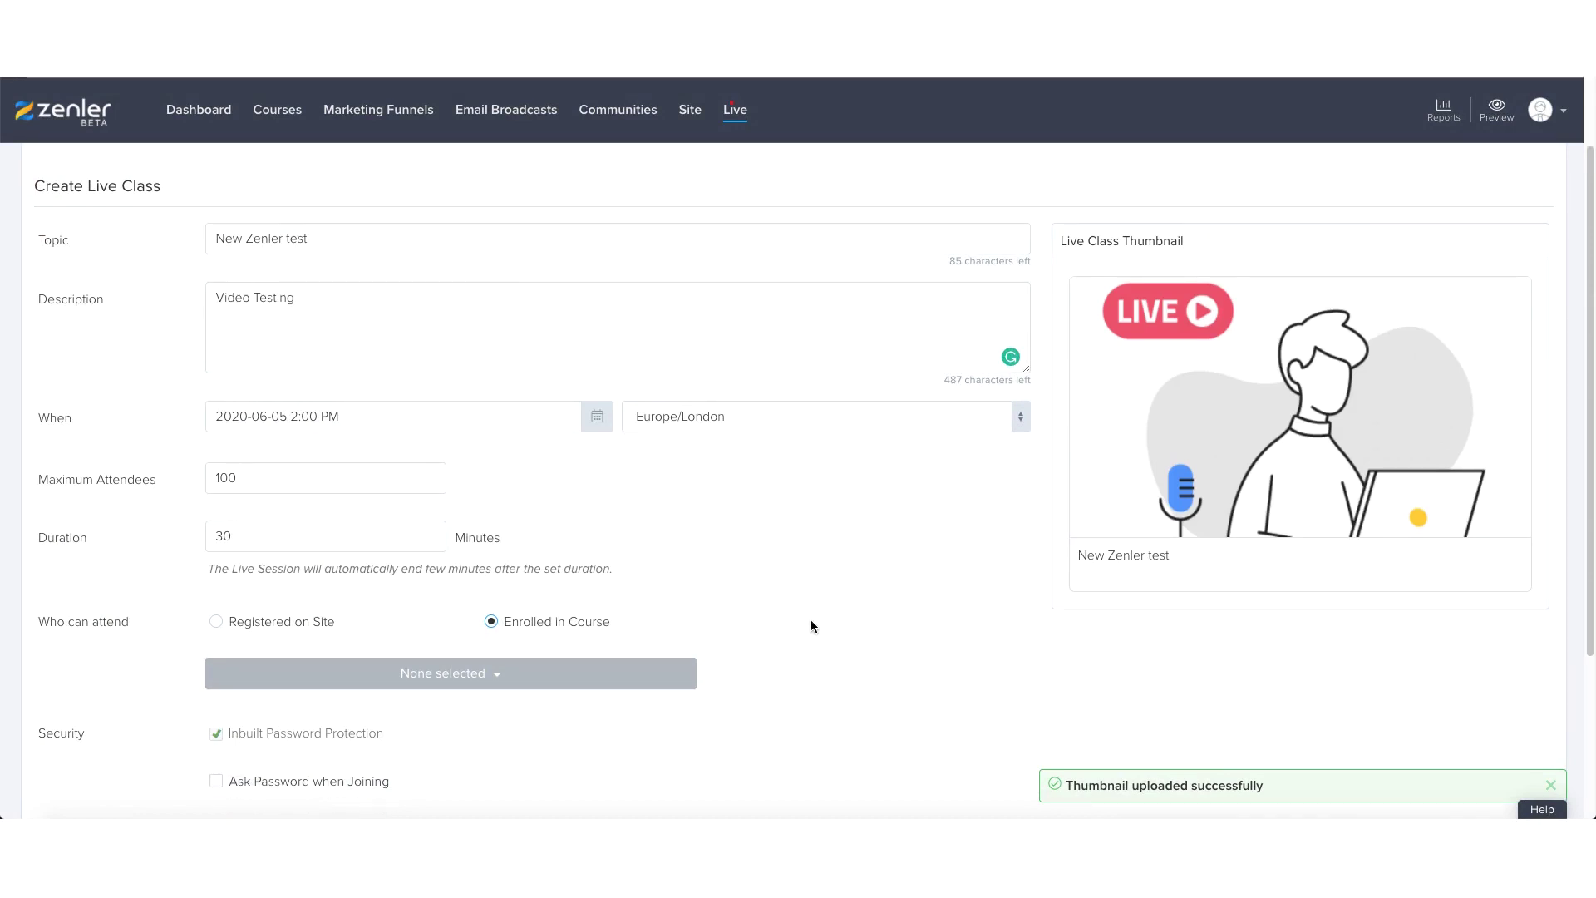
scroll(796, 624, down, 3)
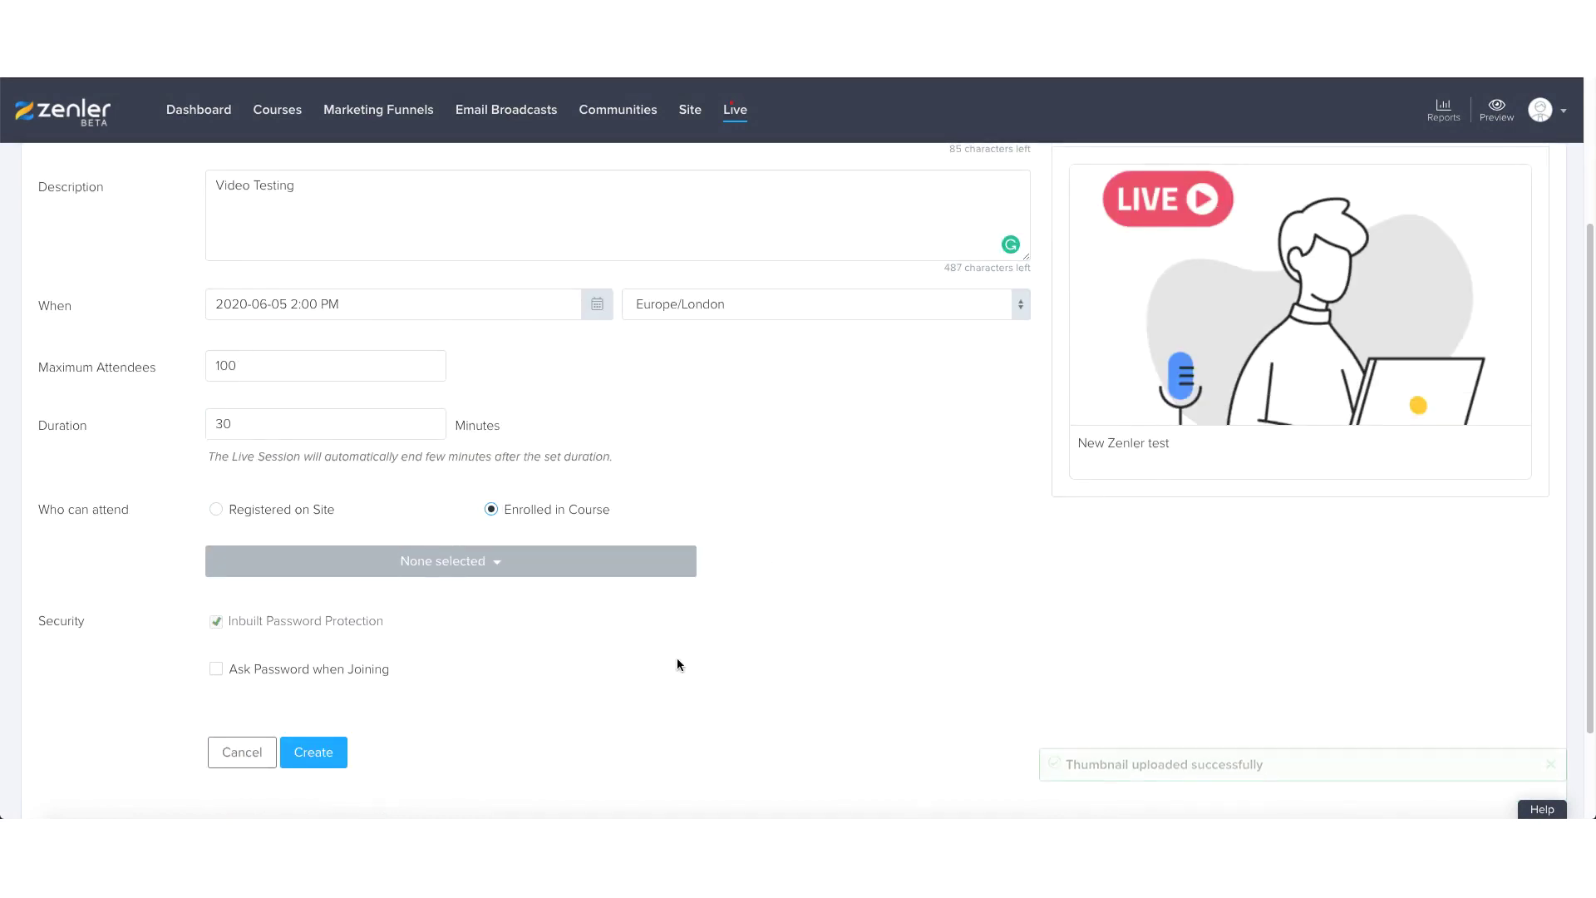
scroll(800, 576, up, 5)
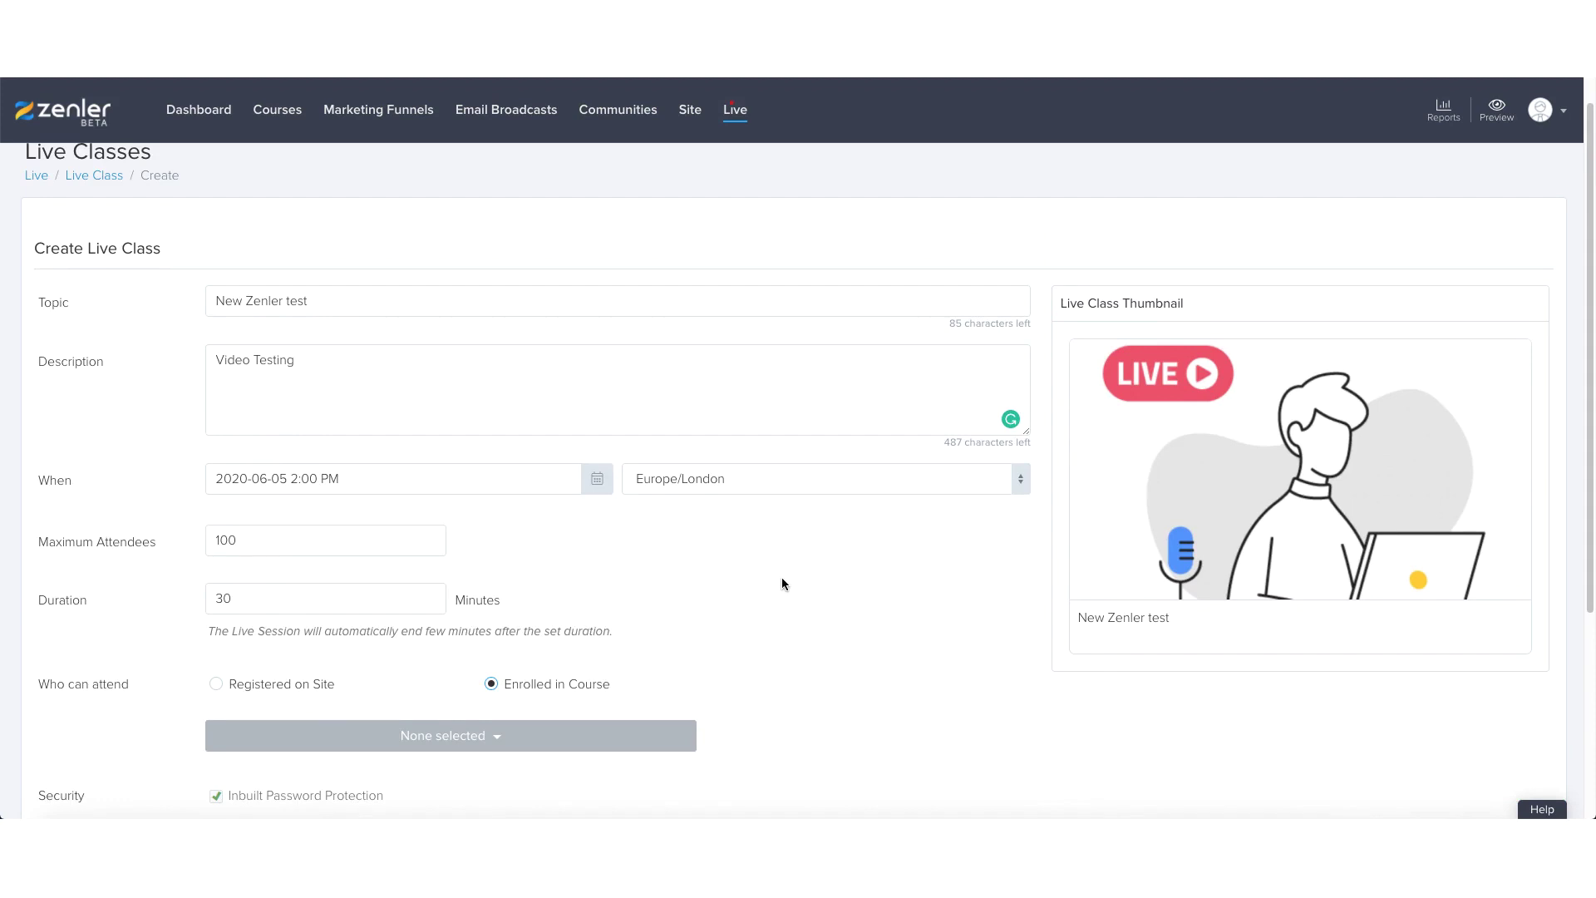
Start a new live webinar from Live Webinars and review its defaults: Europe/London, 100 attendees, 30 minutes.
click(735, 109)
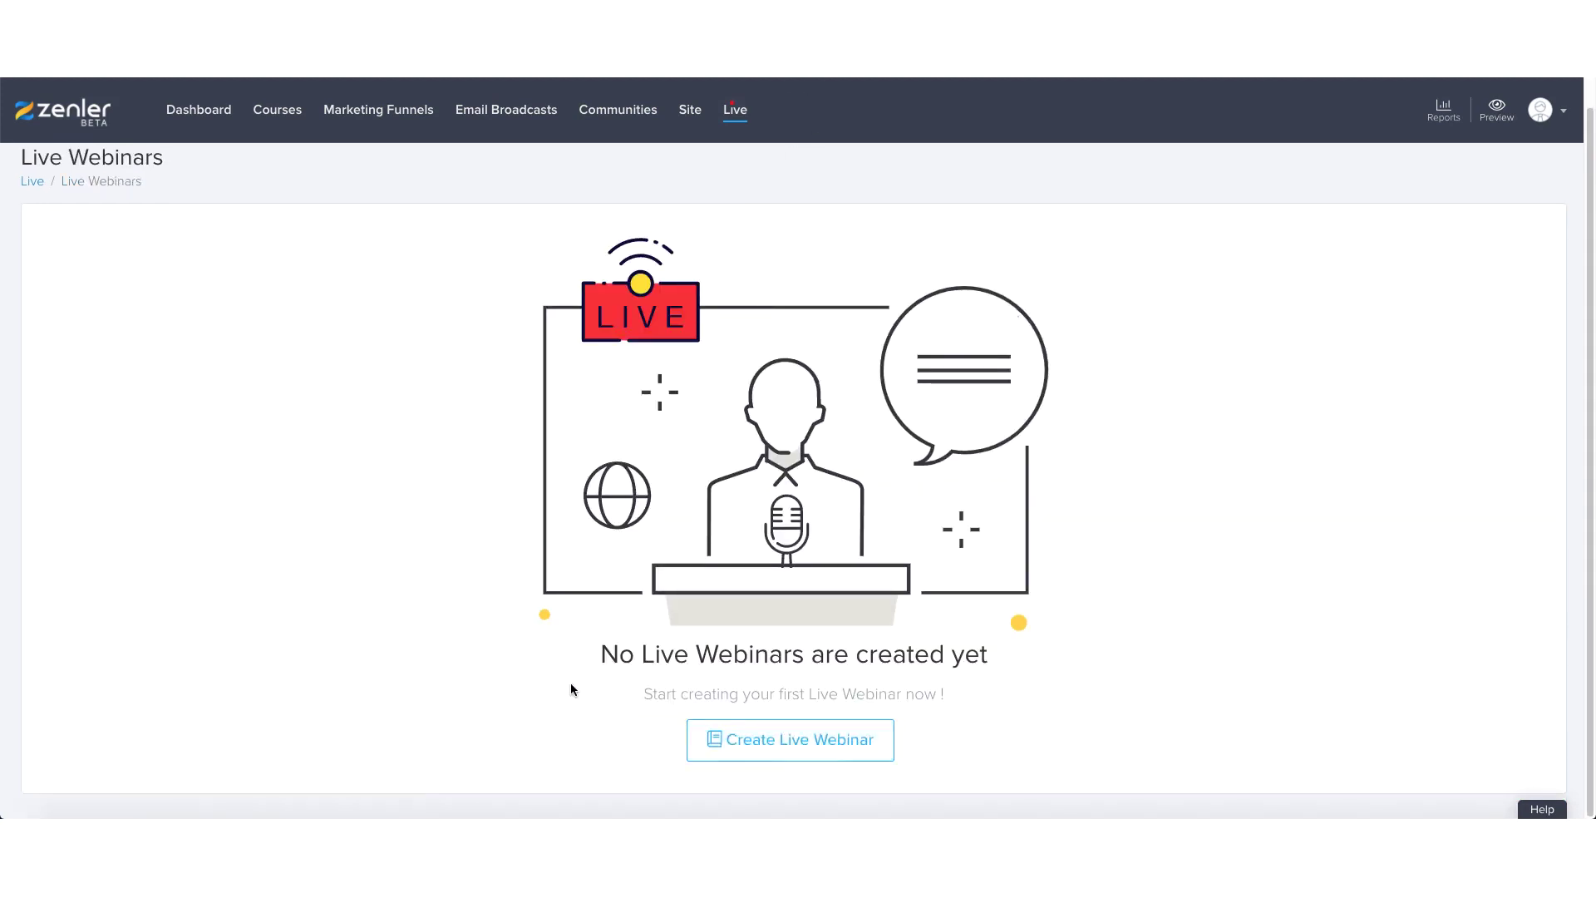
click(765, 737)
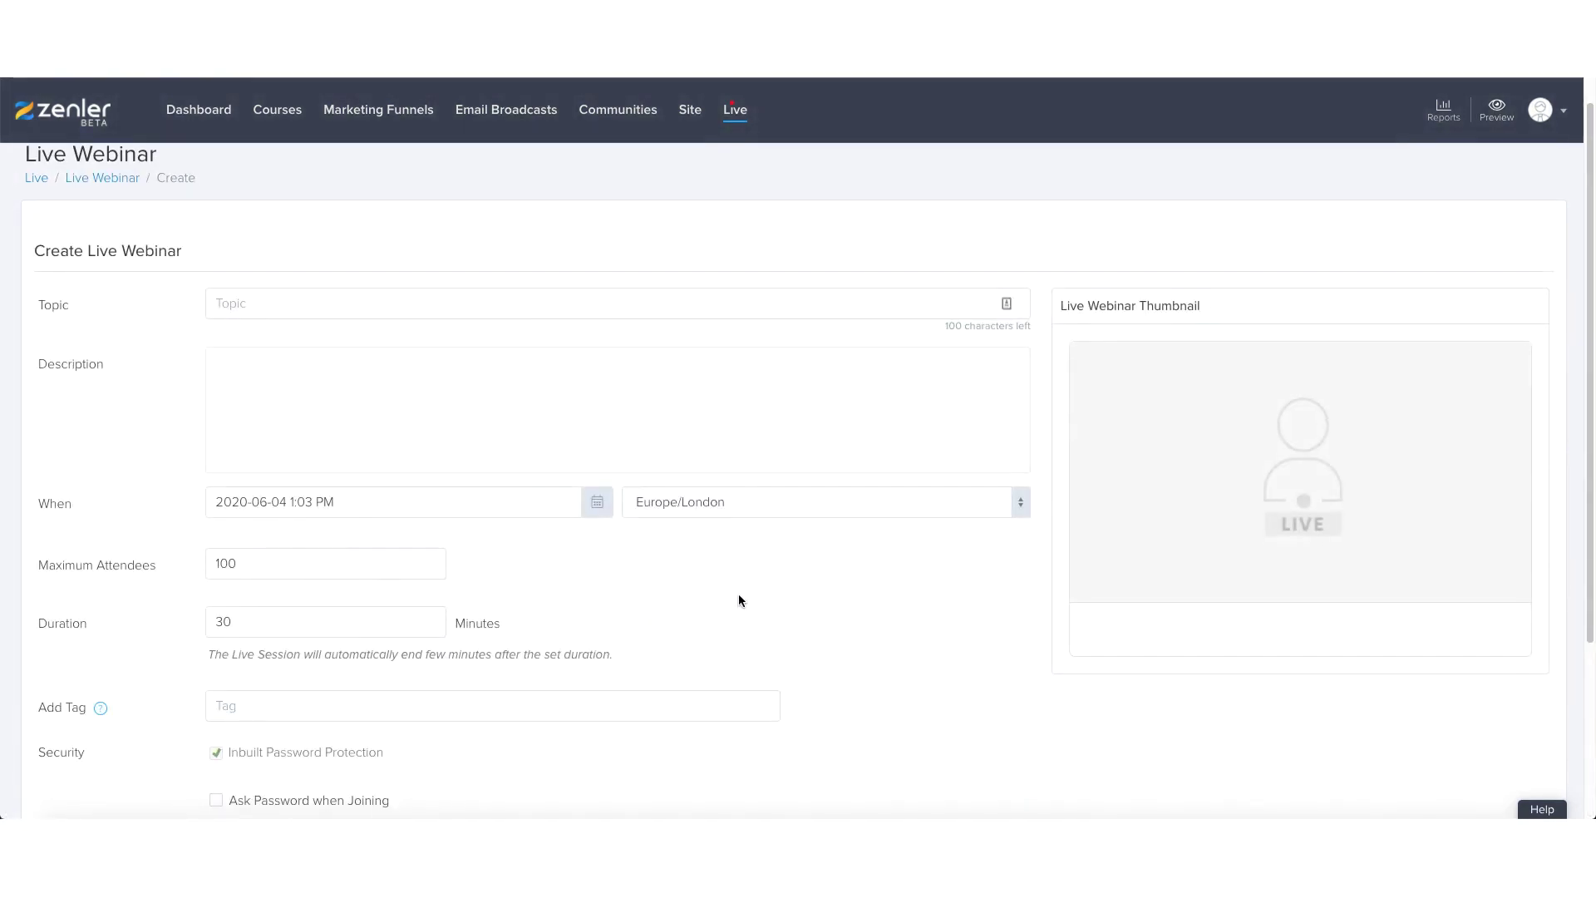
scroll(737, 595, down, 1)
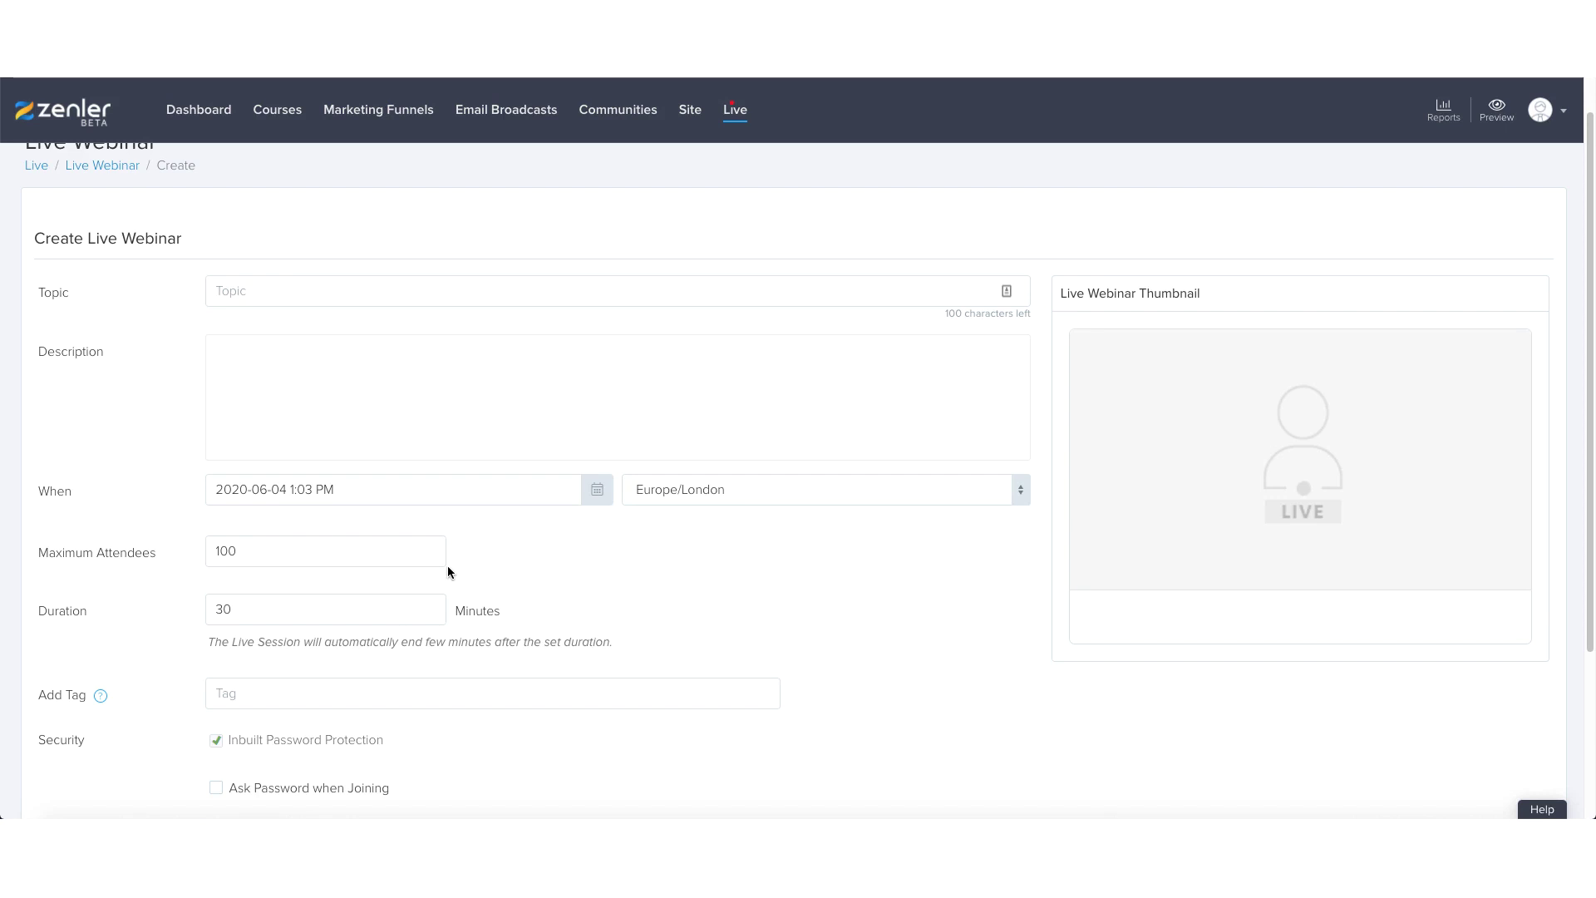
scroll(904, 621, down, 1)
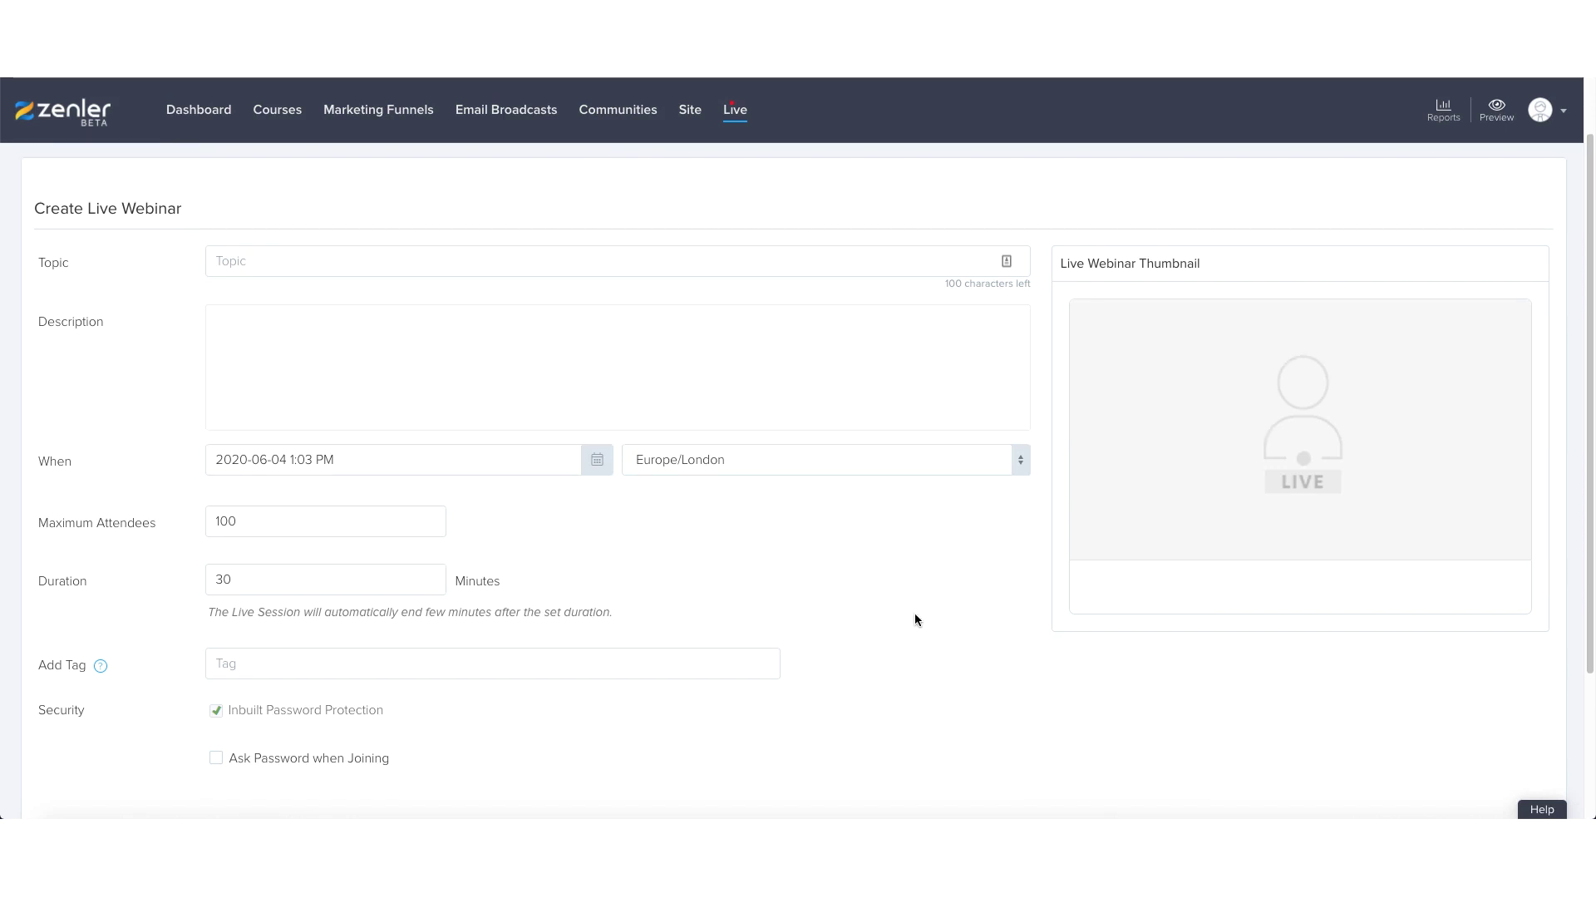
scroll(823, 616, down, 1)
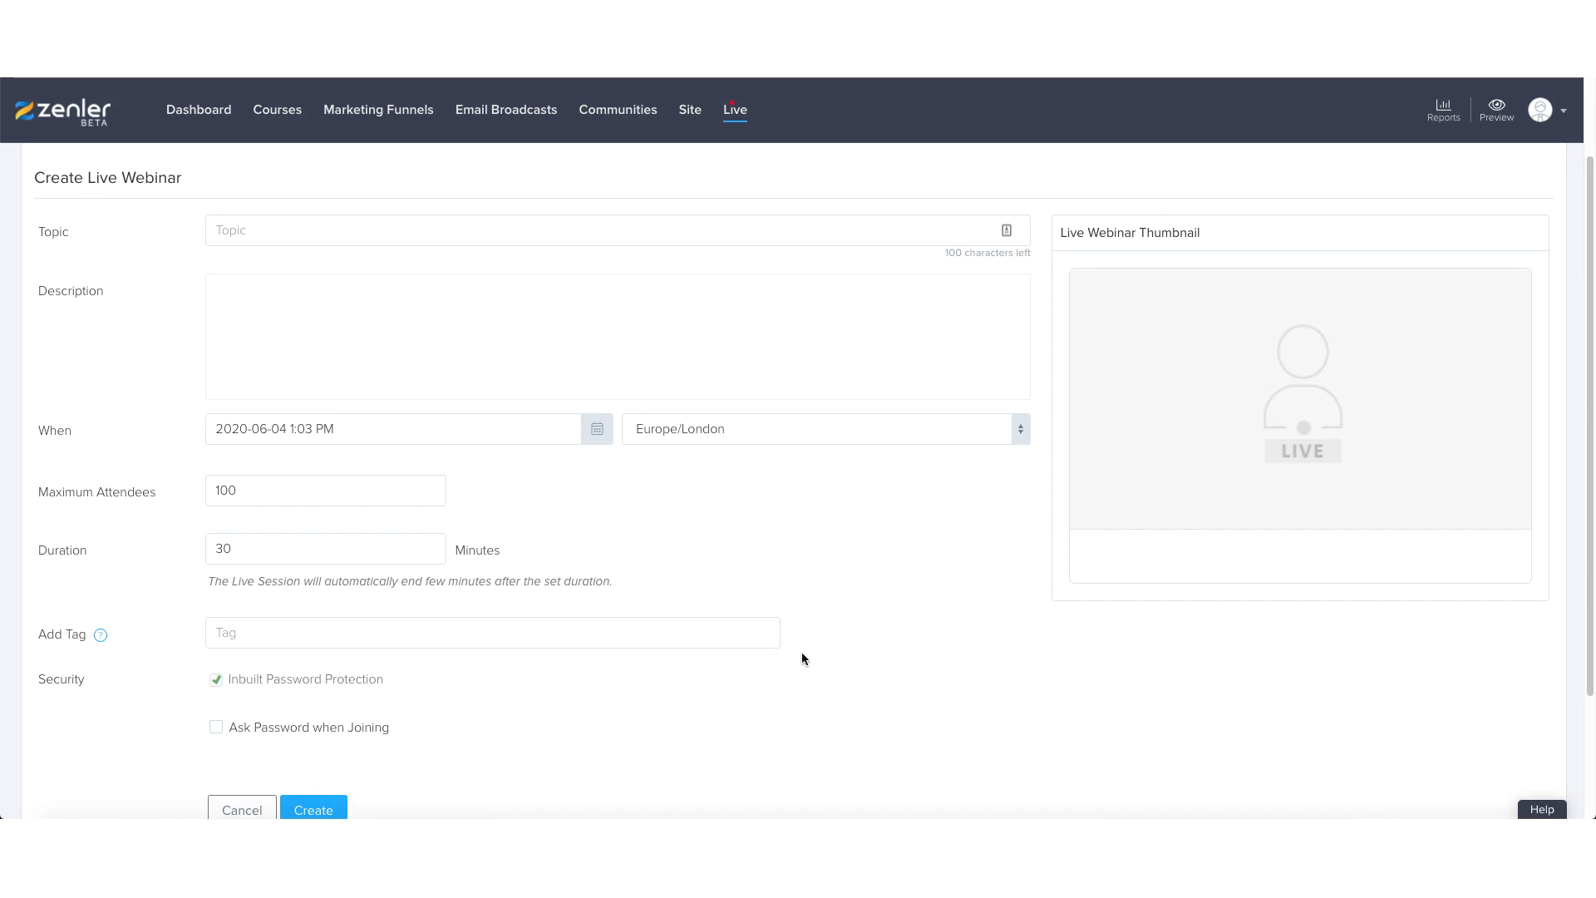
scroll(802, 658, down, 1)
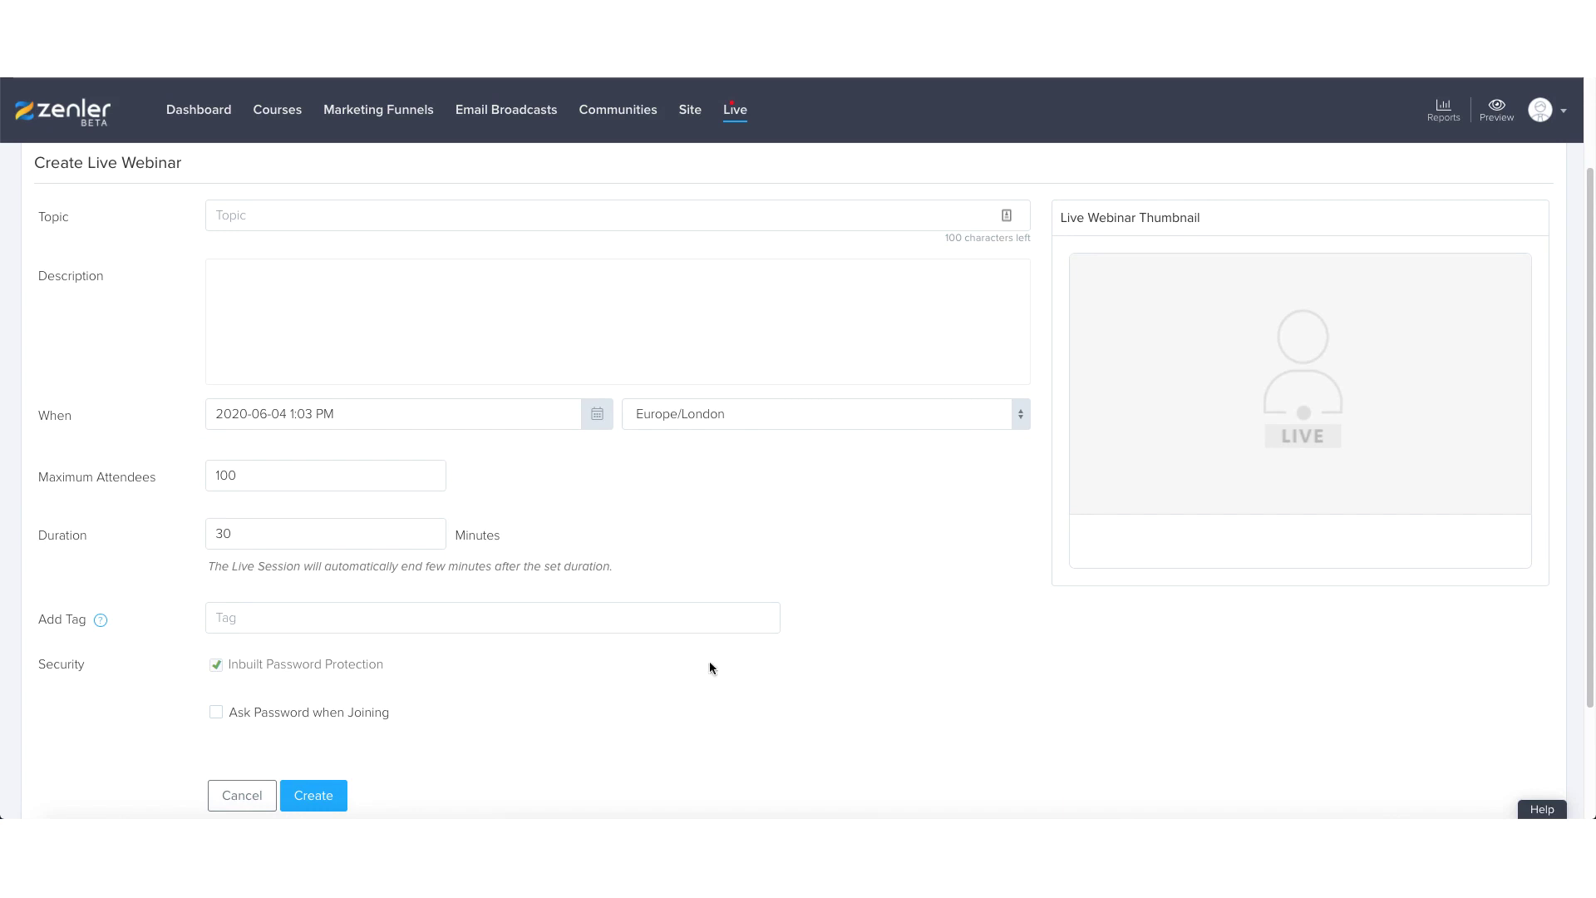
scroll(748, 650, up, 1)
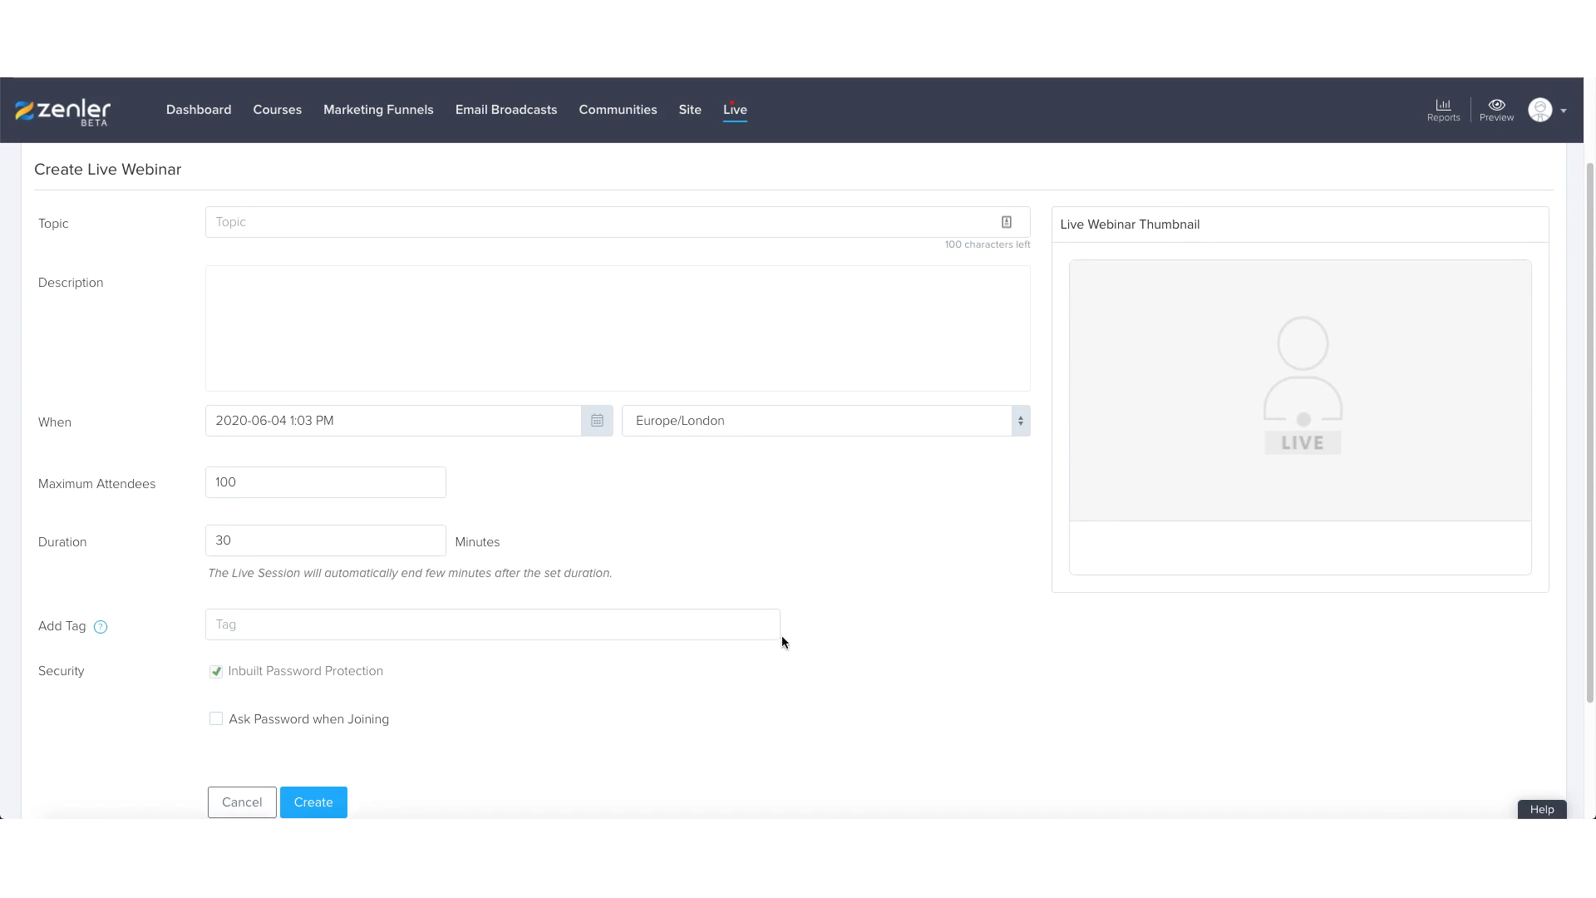